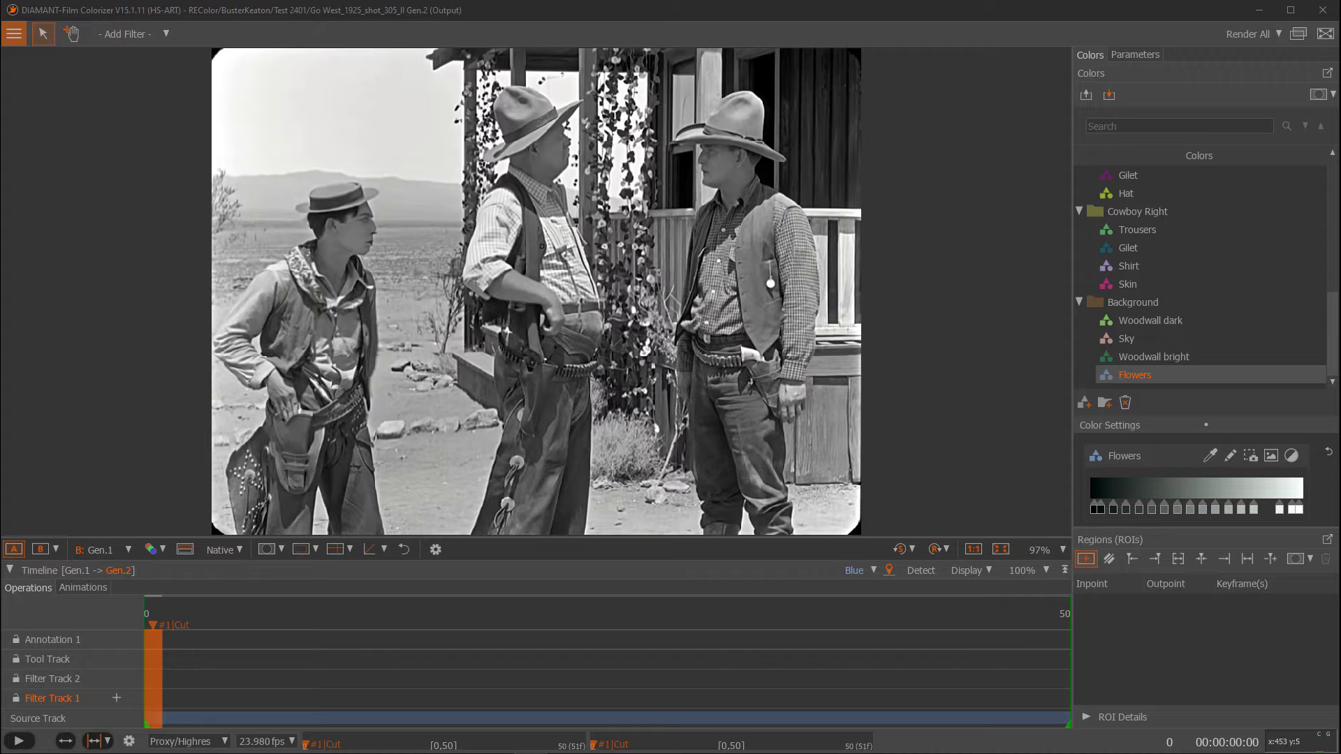
- Add an External Source filter to Filter Track 1 at frame 0 and load the keyframe image gowest_50552_00.png
{"action": "left_click", "coordinate": [424, 58]}
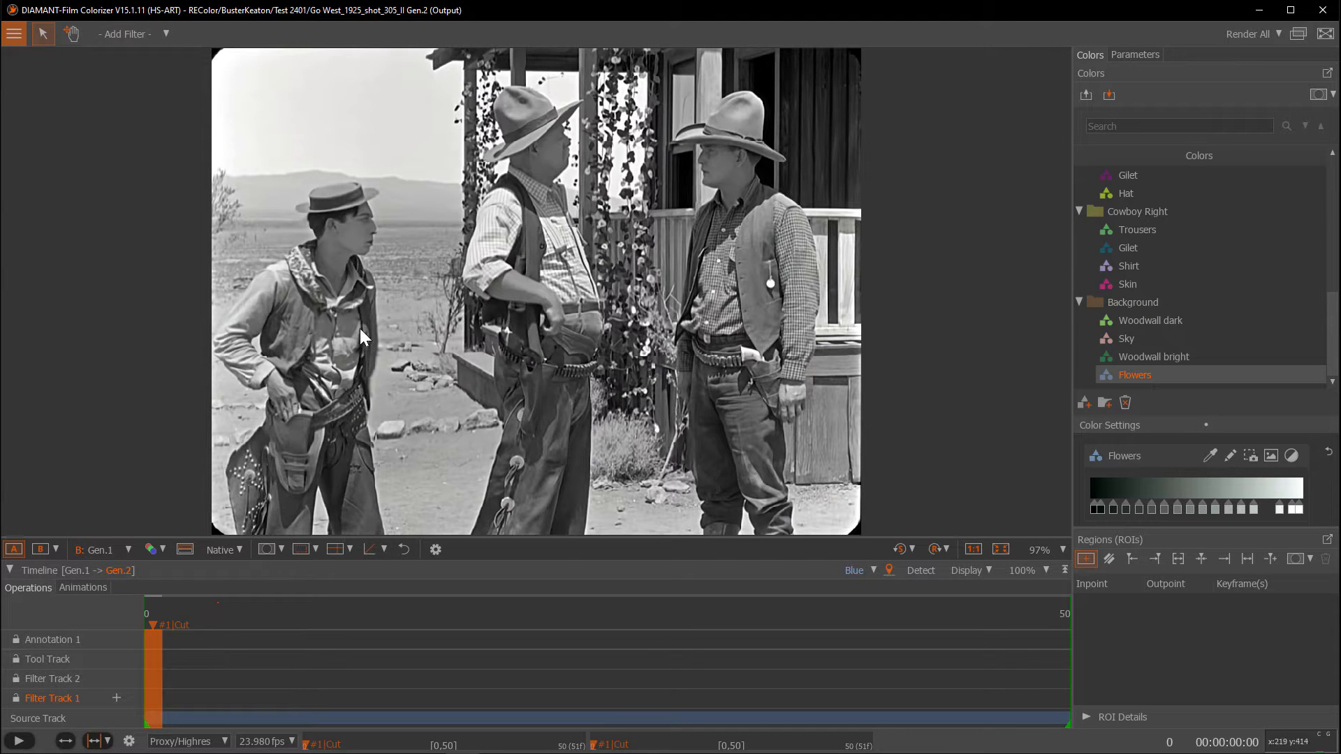
{"action": "left_click", "coordinate": [117, 700]}
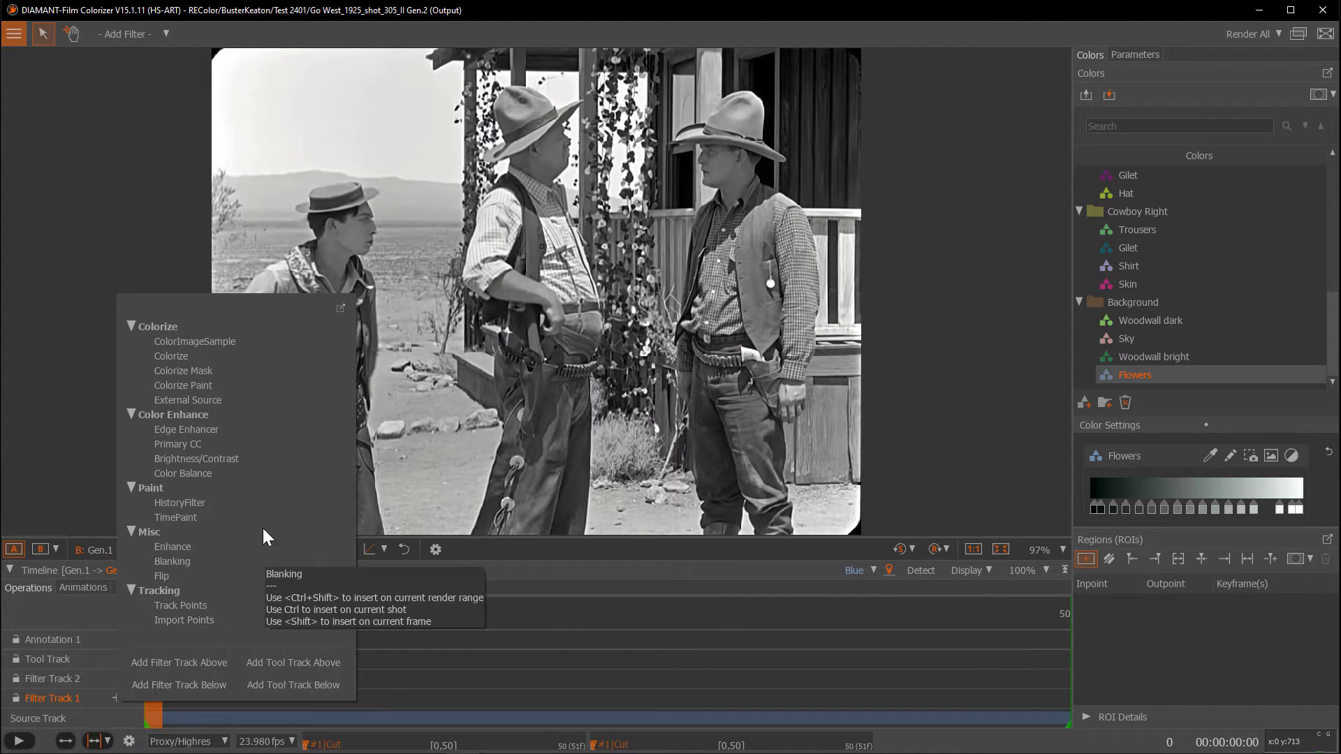
{"action": "left_click", "coordinate": [186, 399]}
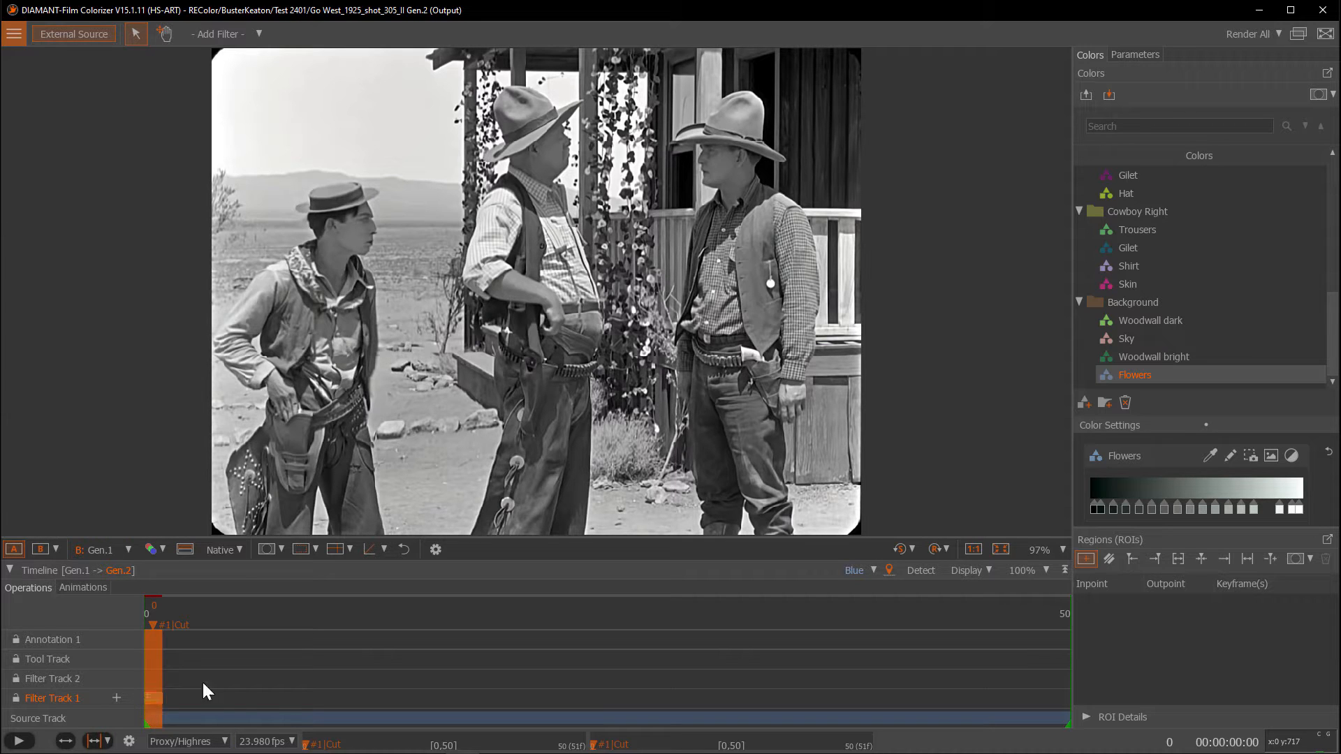
{"action": "left_click", "coordinate": [1133, 56]}
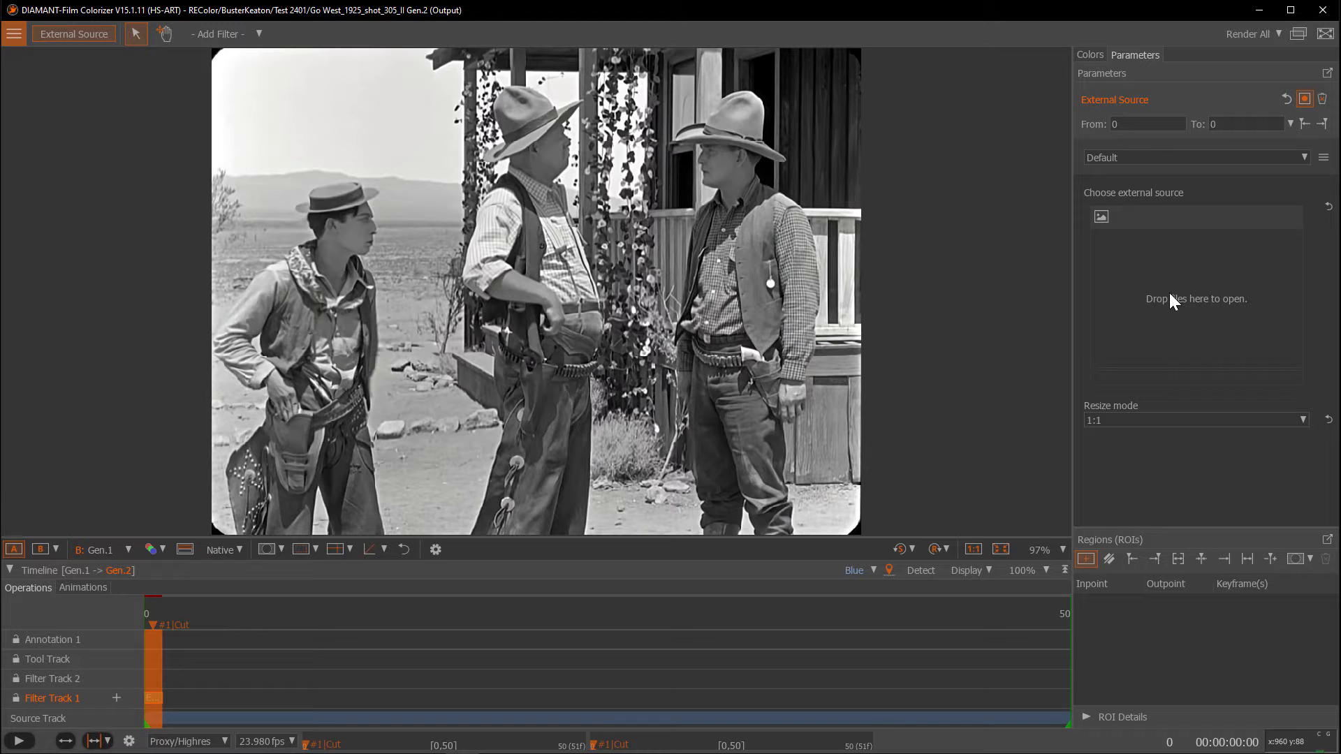
{"action": "left_click", "coordinate": [1107, 216]}
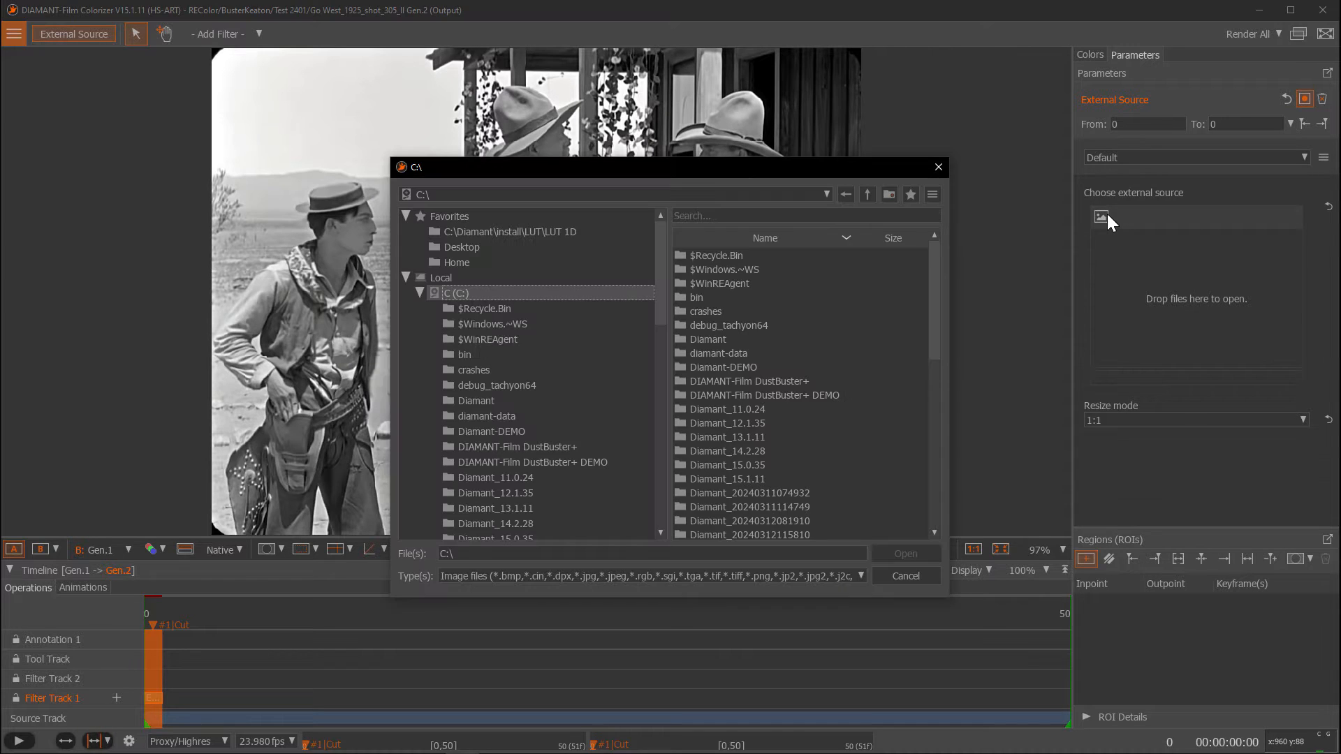
{"action": "left_click", "coordinate": [938, 167]}
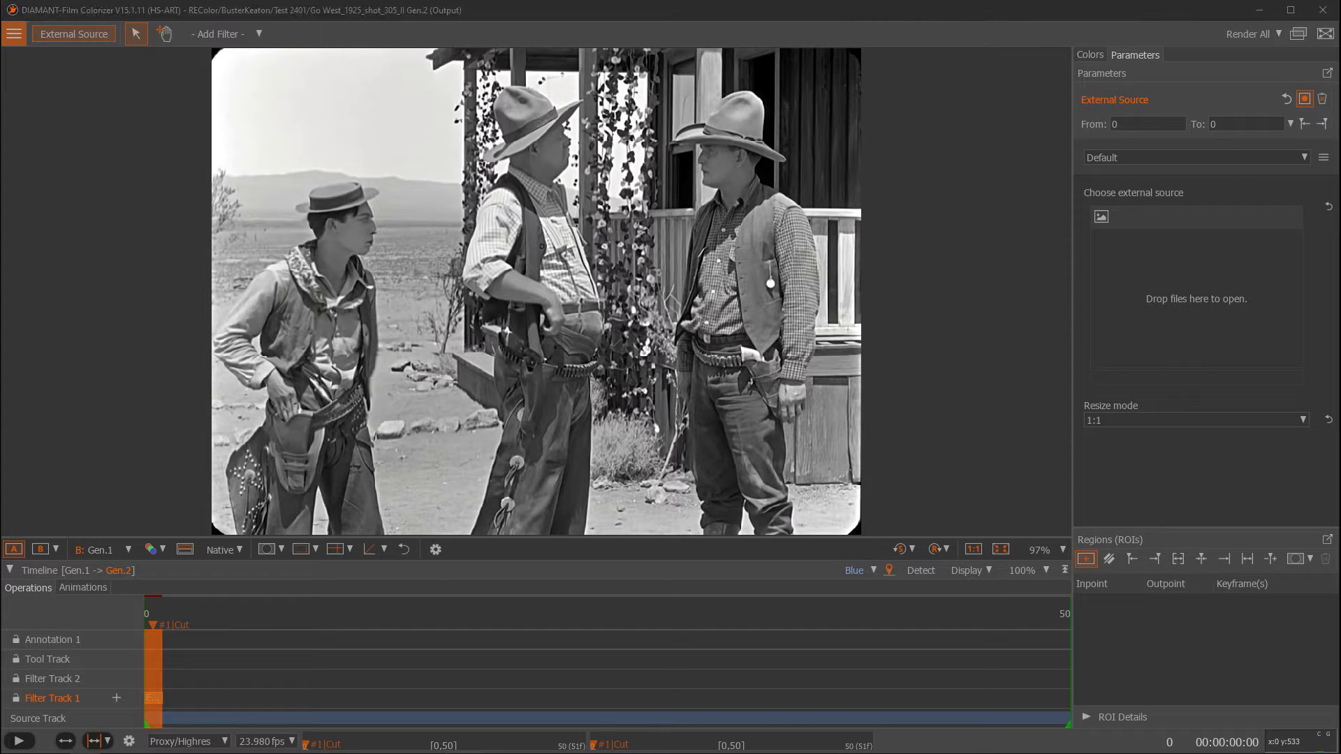
{"action": "left_click_drag", "start_coordinate": [0, 681], "coordinate": [1187, 307]}
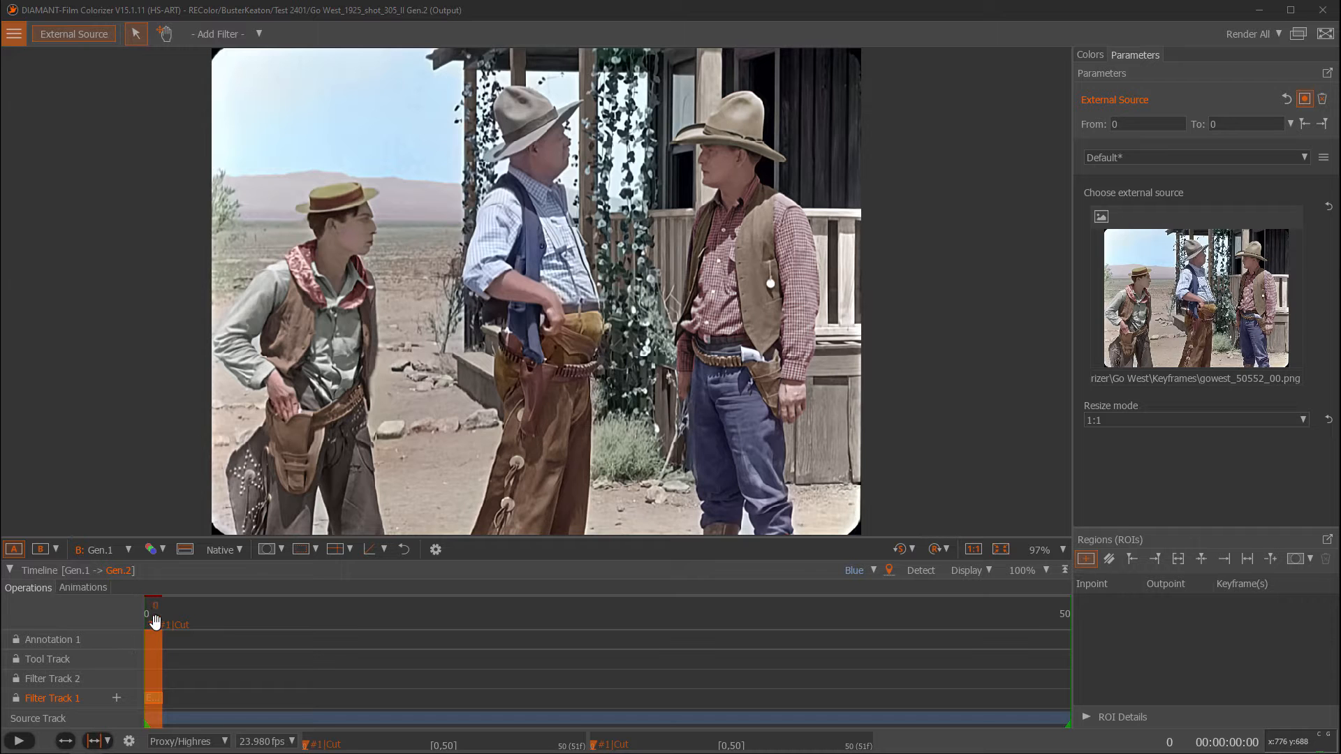
- Add a second External Source filter to Filter Track 1 at frame 50 and load the keyframe image gowest_50602_50.png
{"action": "left_click_drag", "start_coordinate": [155, 622], "coordinate": [389, 625]}
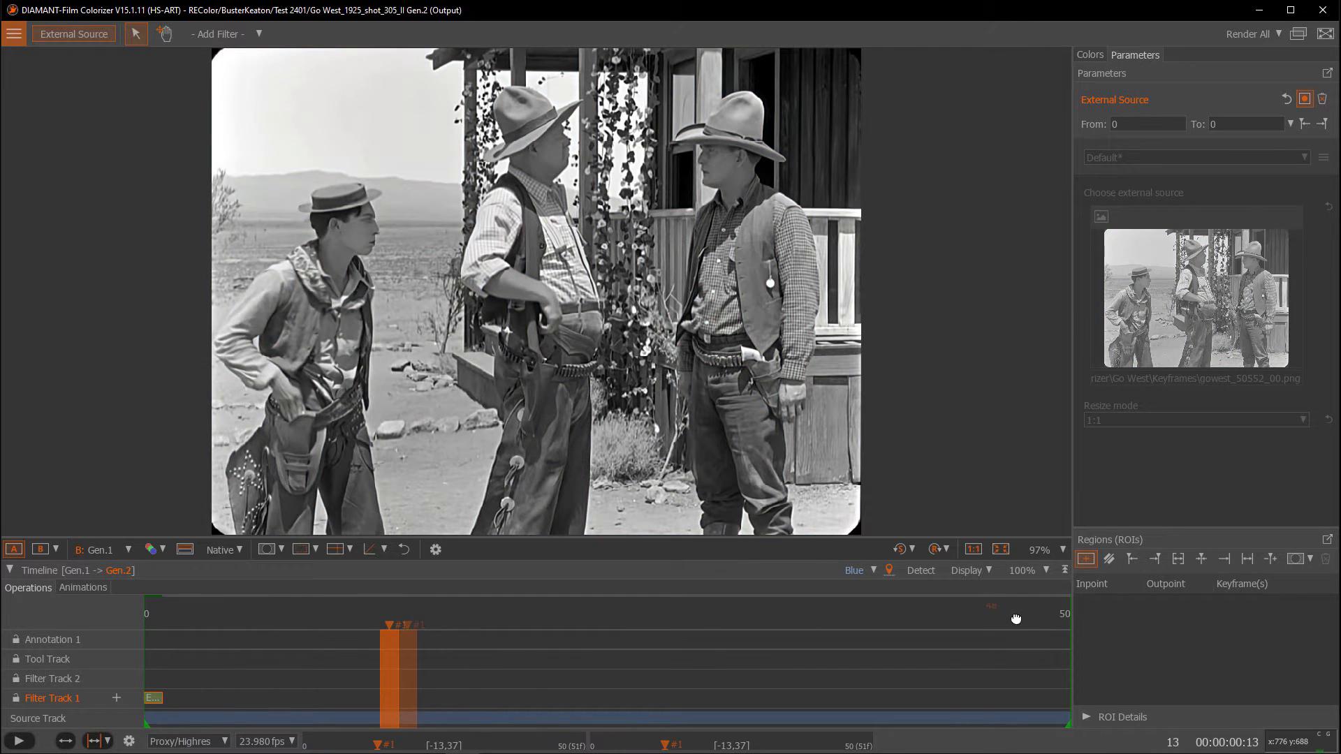
{"action": "left_click_drag", "start_coordinate": [1016, 619], "coordinate": [1059, 625]}
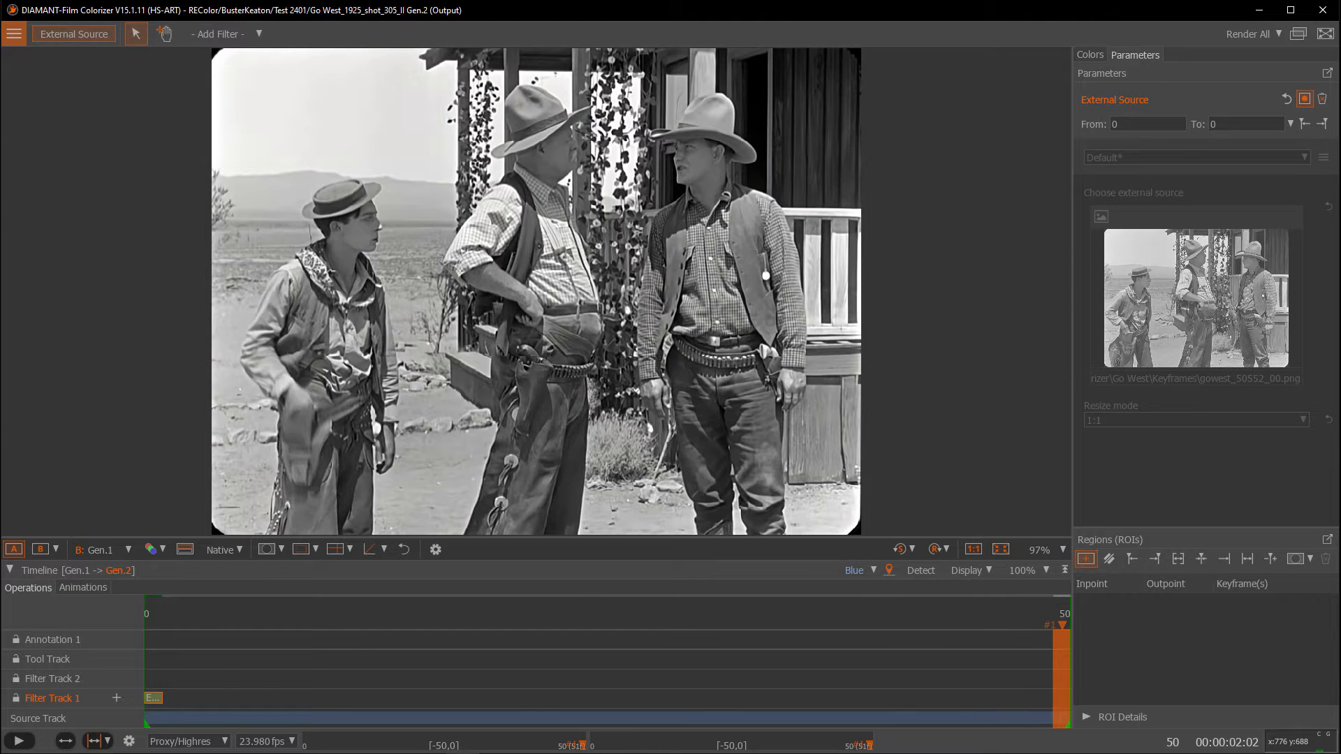
{"action": "left_click", "coordinate": [116, 697]}
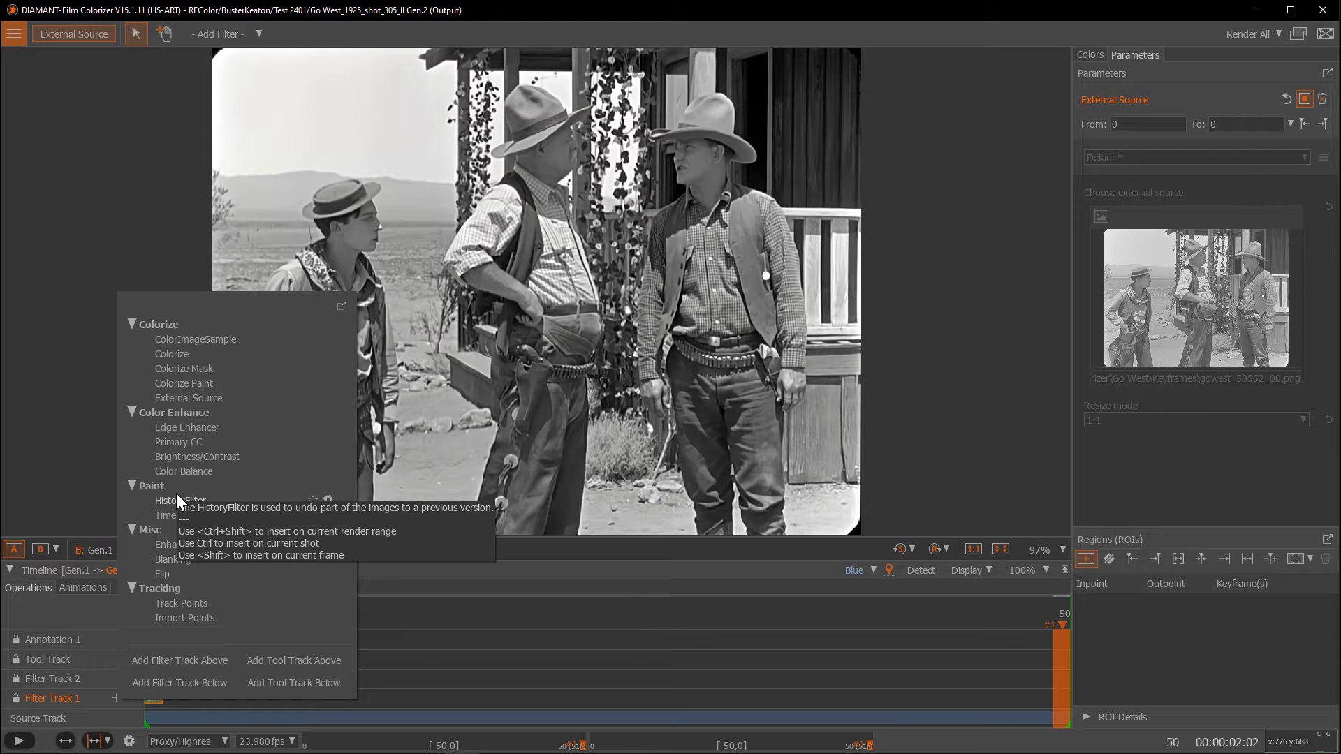
{"action": "left_click", "coordinate": [193, 397]}
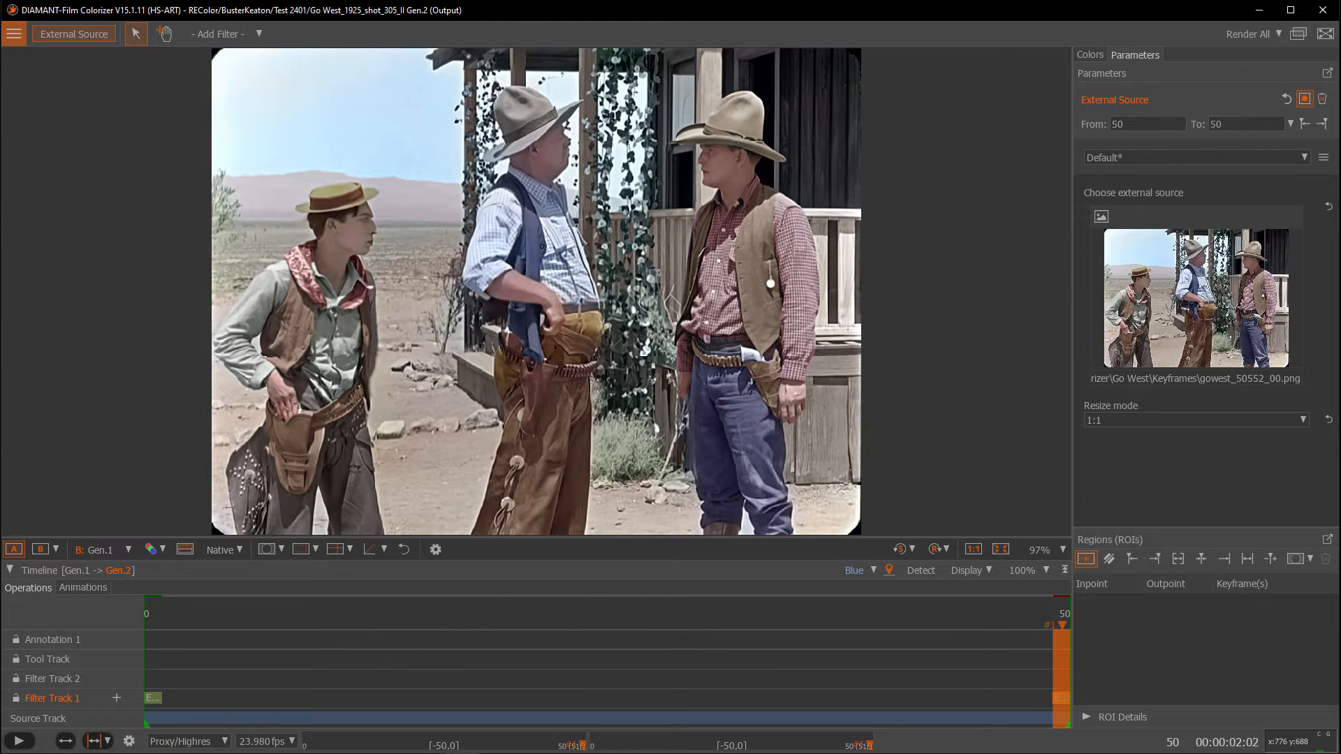
{"action": "left_click_drag", "start_coordinate": [873, 482], "coordinate": [1185, 307]}
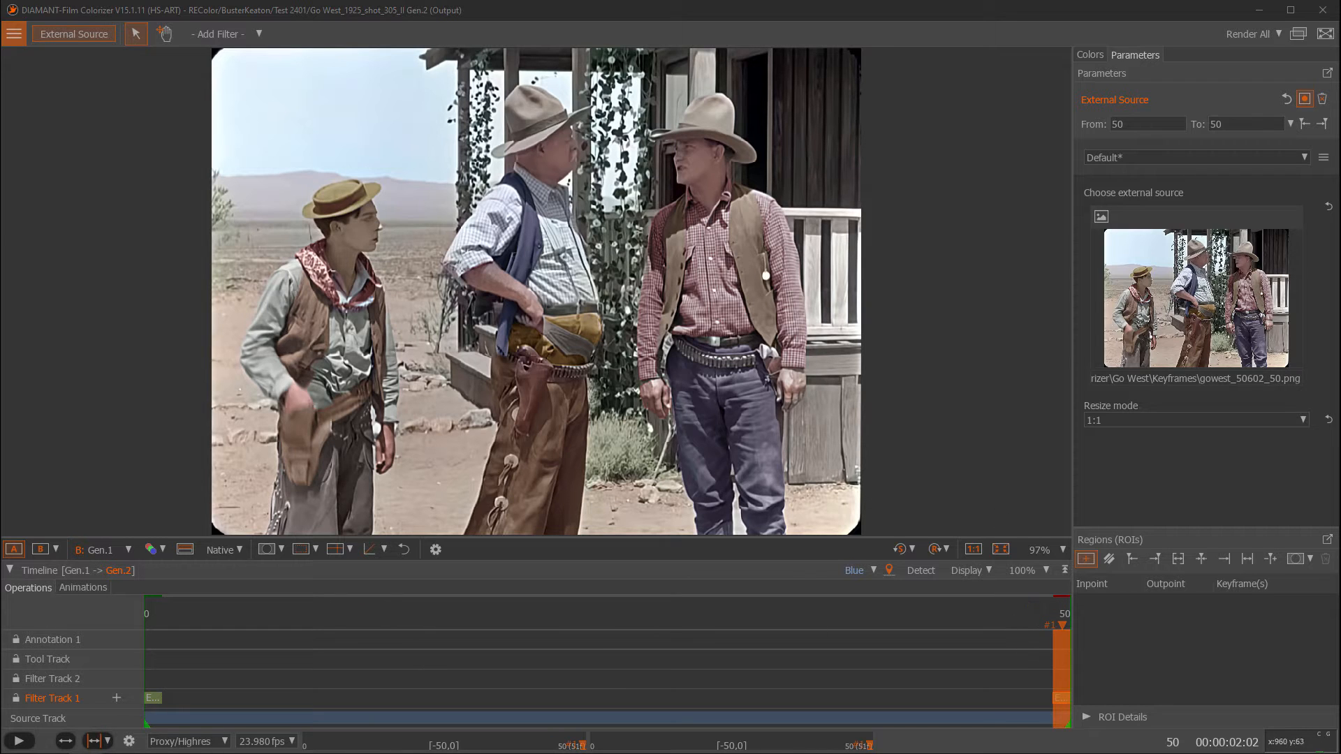
- Compare the colored keyframes with the black-and-white source on frame 50 and on frame 0
{"action": "left_click", "coordinate": [832, 7]}
{"action": "key", "text": "b"}
{"action": "key", "text": "a"}
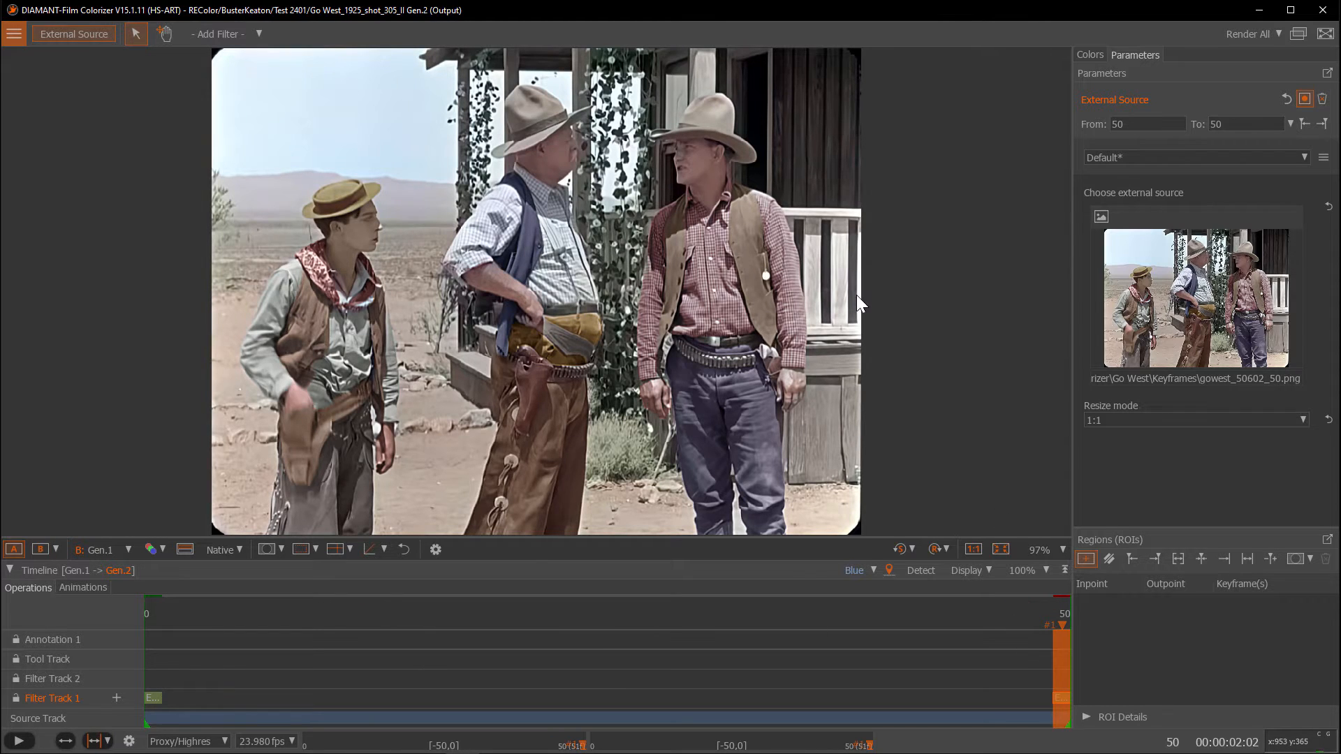
{"action": "key", "text": "b"}
{"action": "key", "text": "a"}
{"action": "key", "text": "b"}
{"action": "key", "text": "a"}
{"action": "left_click", "coordinate": [153, 608]}
{"action": "key", "text": "b"}
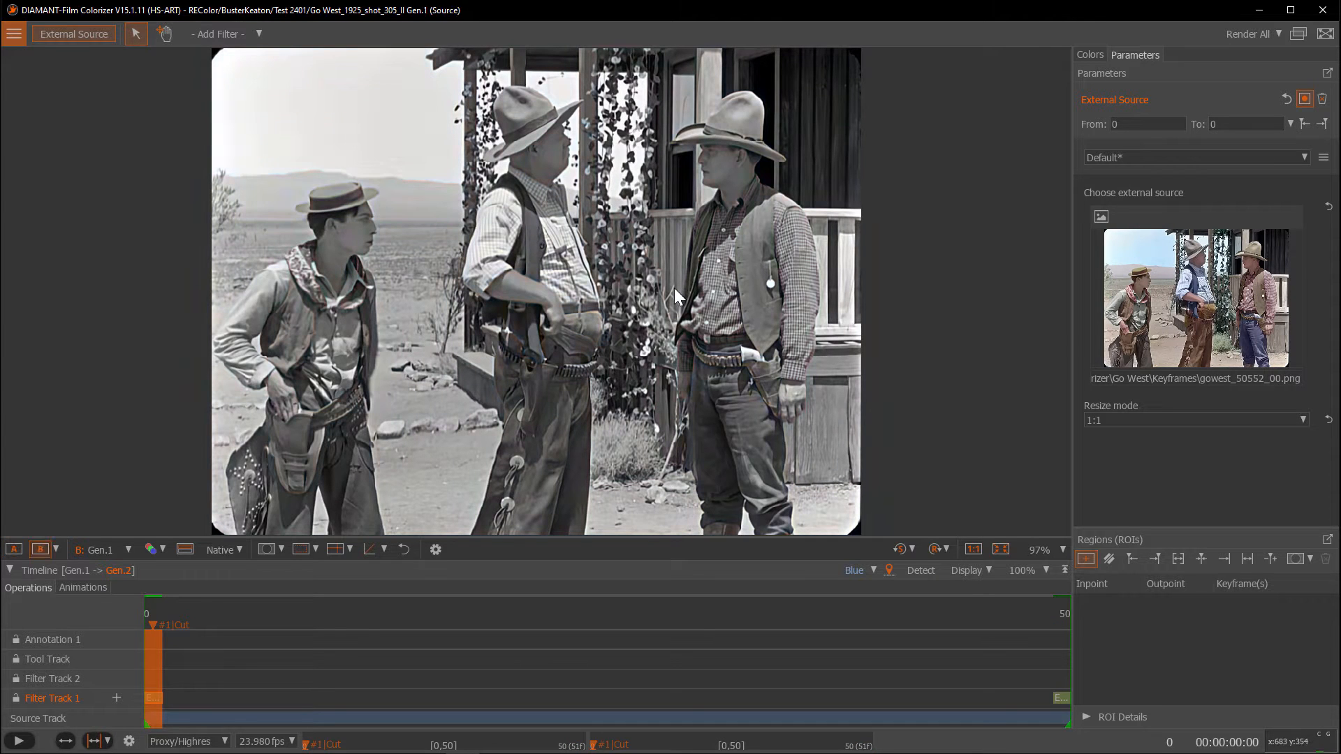
{"action": "key", "text": "a"}
{"action": "key", "text": "b"}
{"action": "key", "text": "a"}
{"action": "key", "text": "b"}
{"action": "key", "text": "a"}
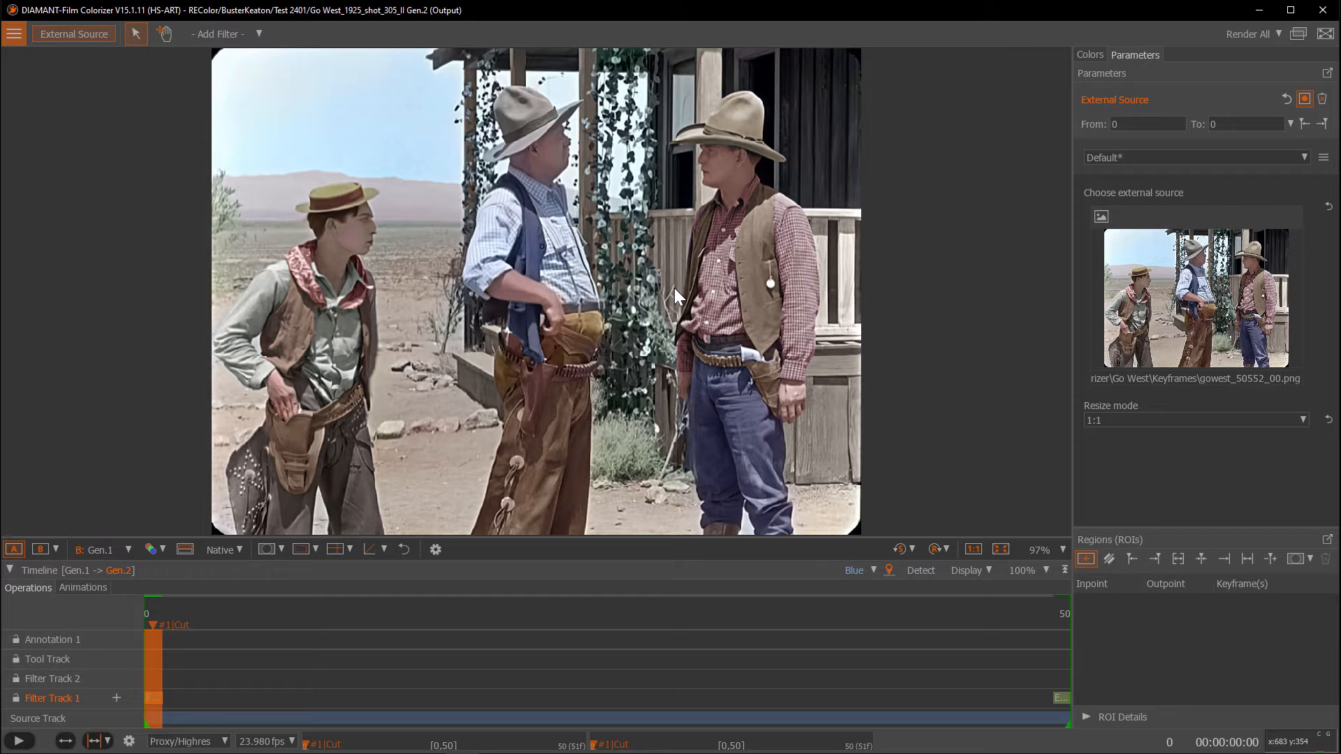
- Check the frames just after frame 0 for color and return to frame 0
{"action": "key", "text": "Right"}
{"action": "key", "text": "Right"}
{"action": "key", "text": "Right"}
{"action": "key", "text": "Right"}
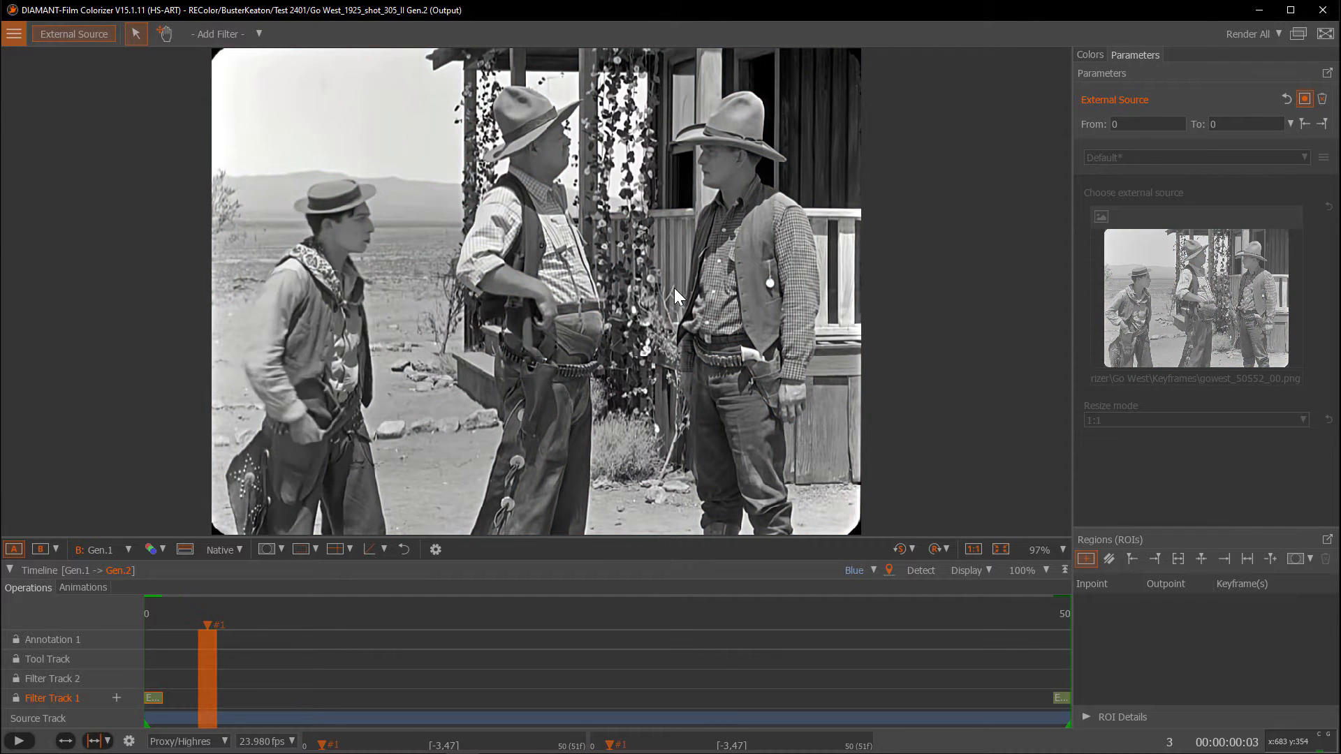
{"action": "key", "text": "Right"}
{"action": "key", "text": "Left"}
{"action": "key", "text": "Left"}
{"action": "key", "text": "Left"}
{"action": "key", "text": "Left"}
{"action": "key", "text": "Left"}
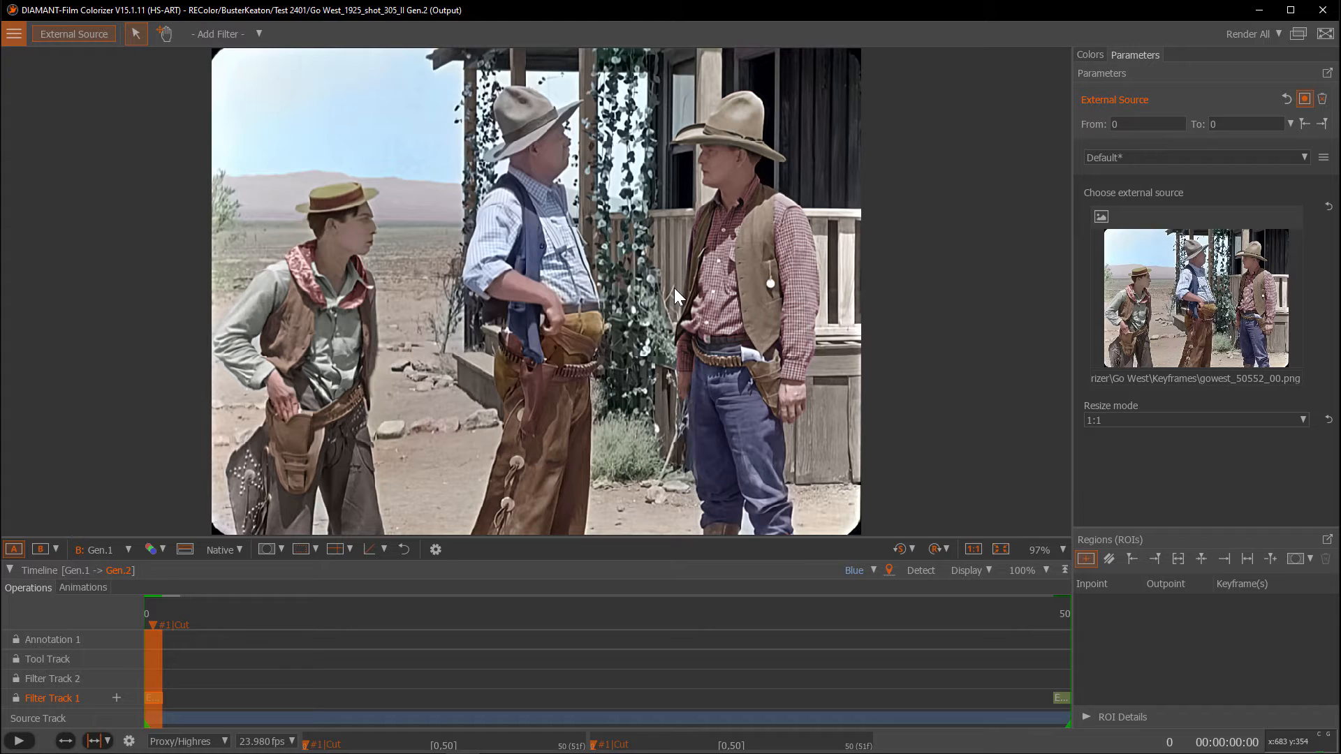
- Add a Colorize filter to Filter Track 2 over frames 0 to 50 and display the color list
{"action": "left_click", "coordinate": [118, 679]}
{"action": "left_click", "coordinate": [116, 678]}
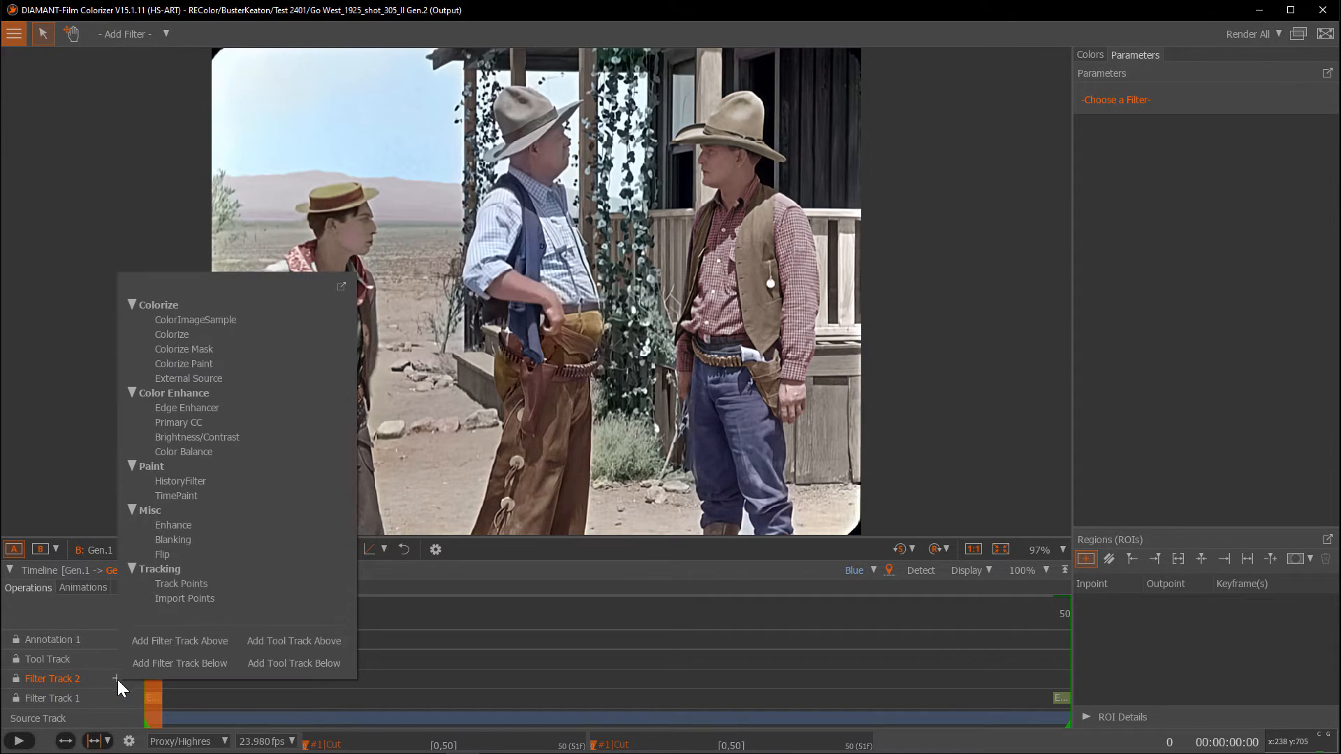
{"action": "left_click", "coordinate": [177, 334]}
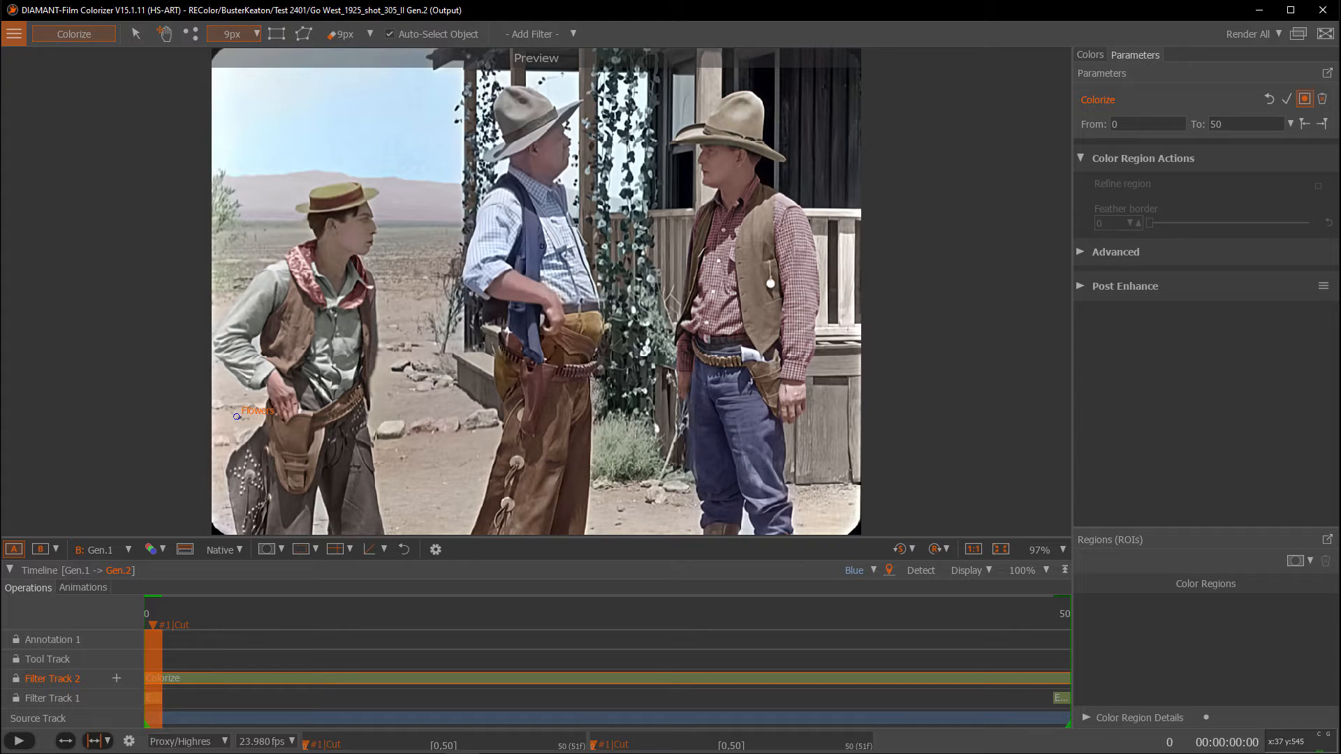
{"action": "left_click", "coordinate": [1088, 55]}
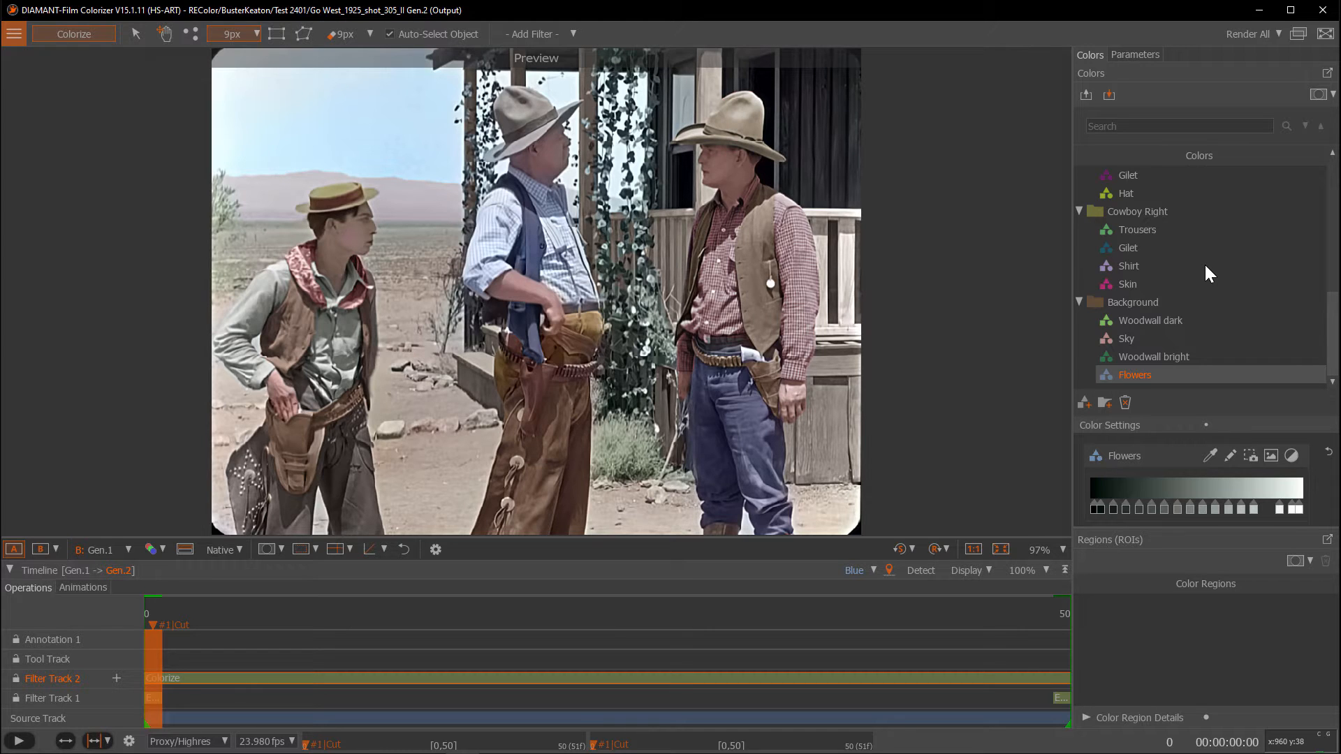
- Mark the colored keyframes at frames 0 and 50 as reference frames for the Colorize filter
{"action": "left_click", "coordinate": [151, 697]}
{"action": "left_click", "coordinate": [155, 678]}
{"action": "key", "text": "r"}
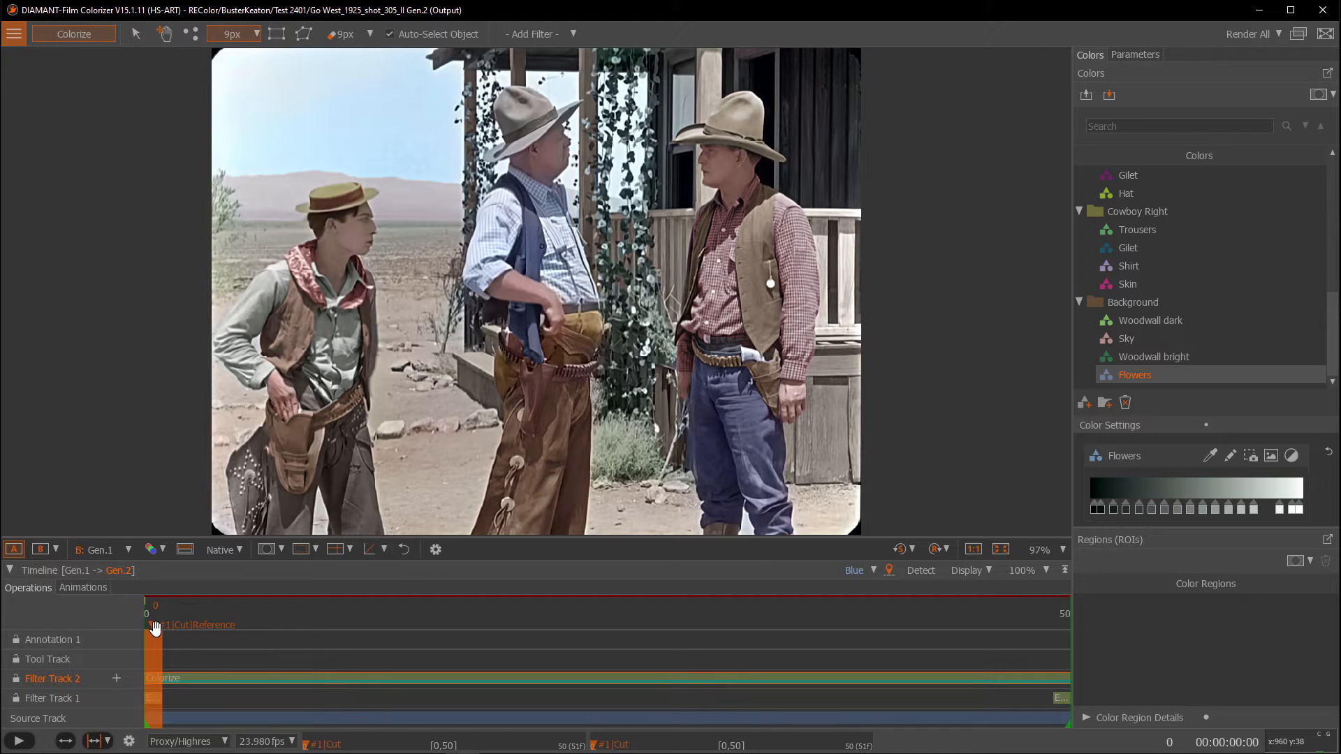
{"action": "key", "text": "End"}
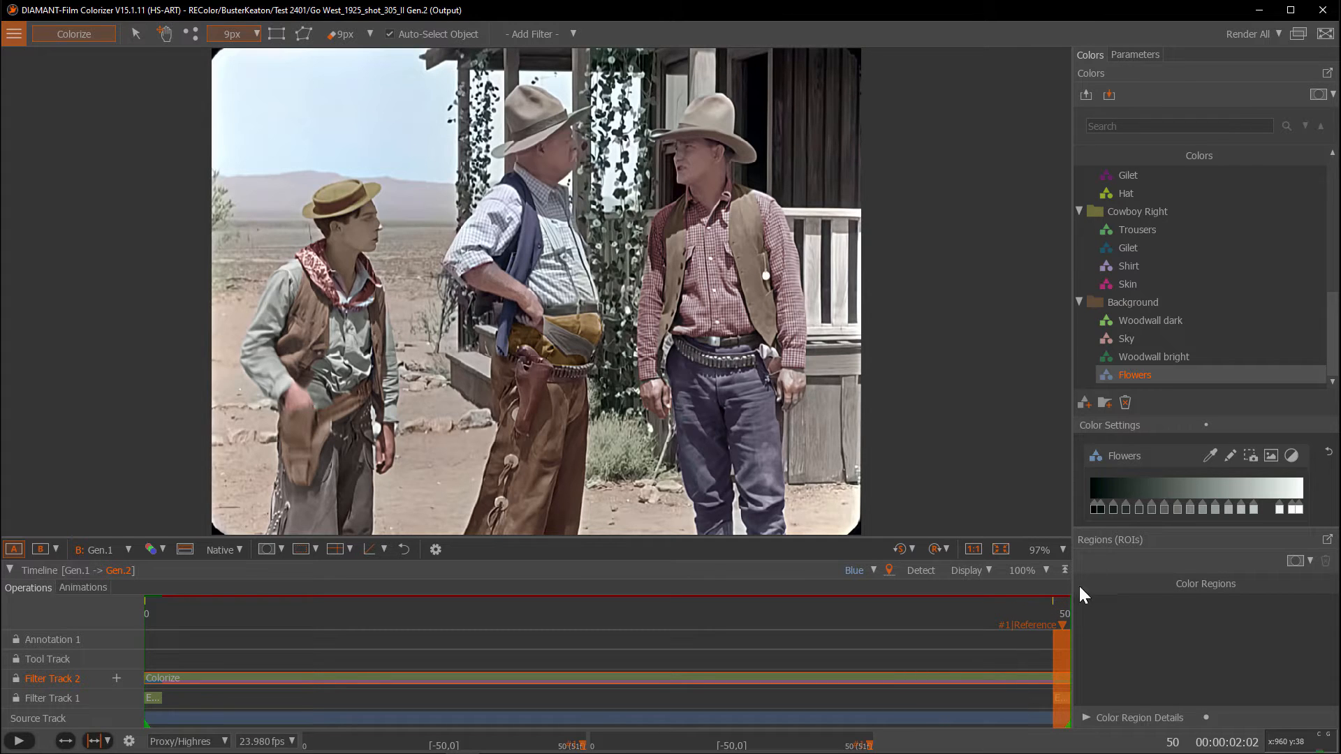
- Render the shot with the Colorize filter and play the result from frame 0
{"action": "left_click", "coordinate": [1279, 32]}
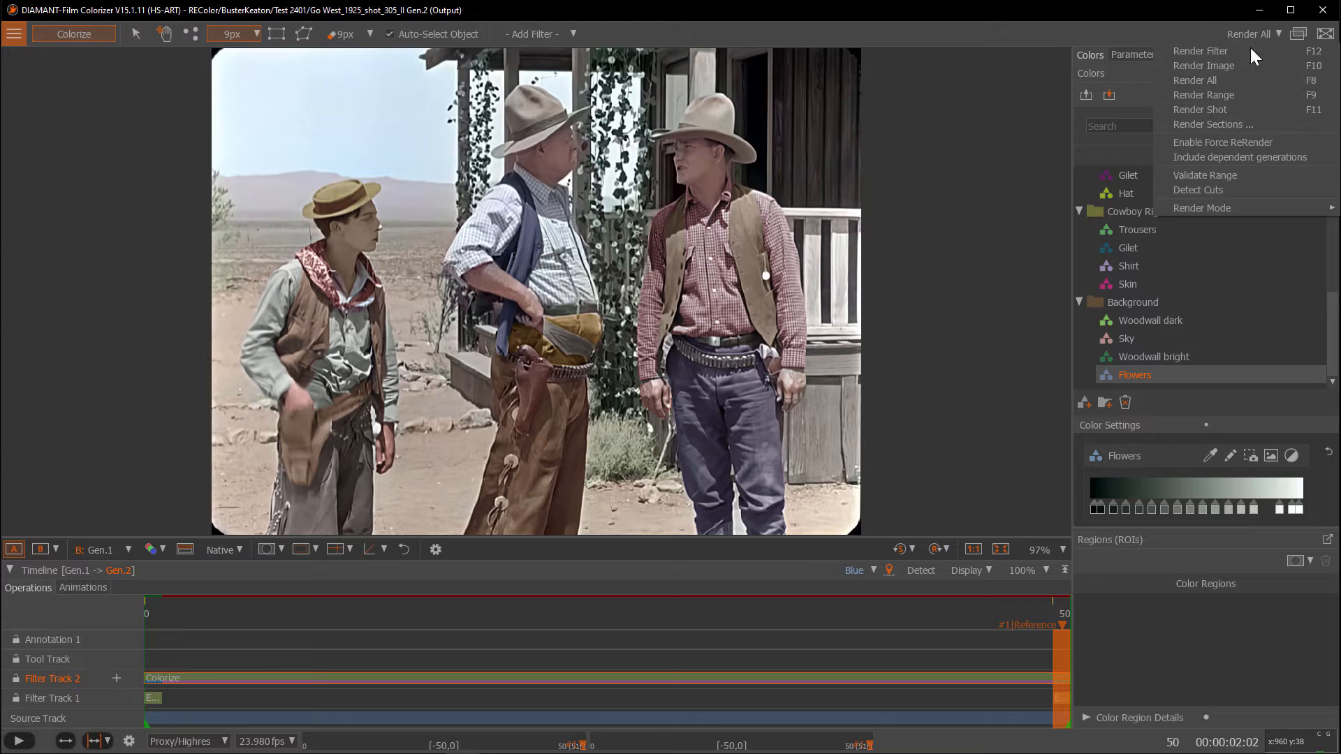
{"action": "left_click", "coordinate": [1208, 110]}
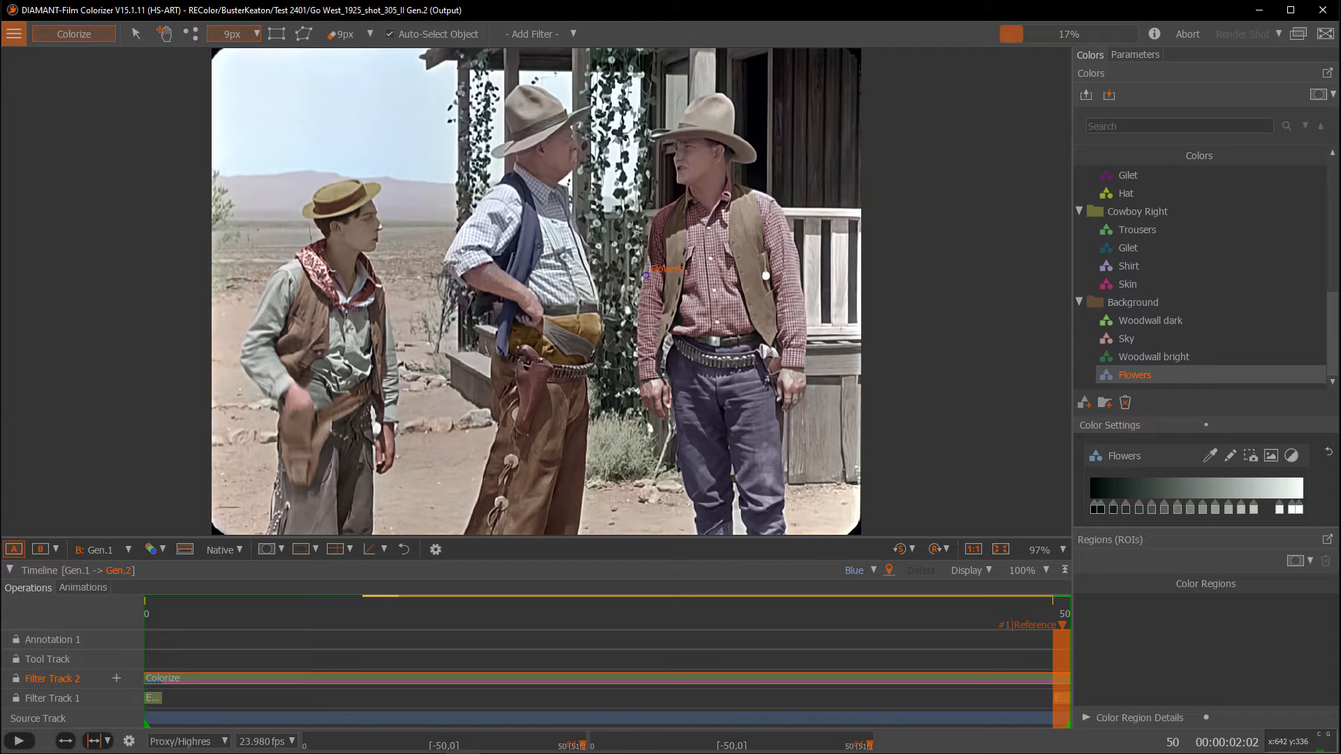
{"action": "left_click", "coordinate": [149, 606]}
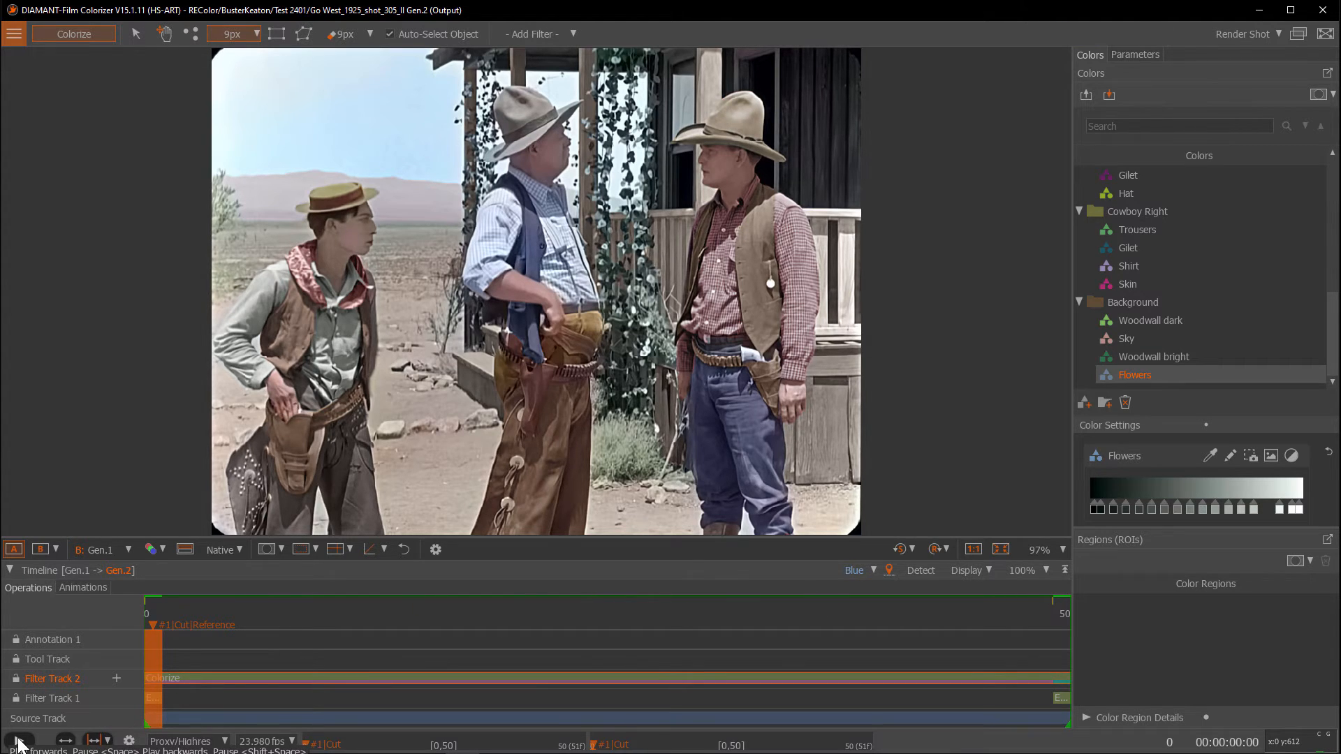
{"action": "left_click", "coordinate": [19, 741]}
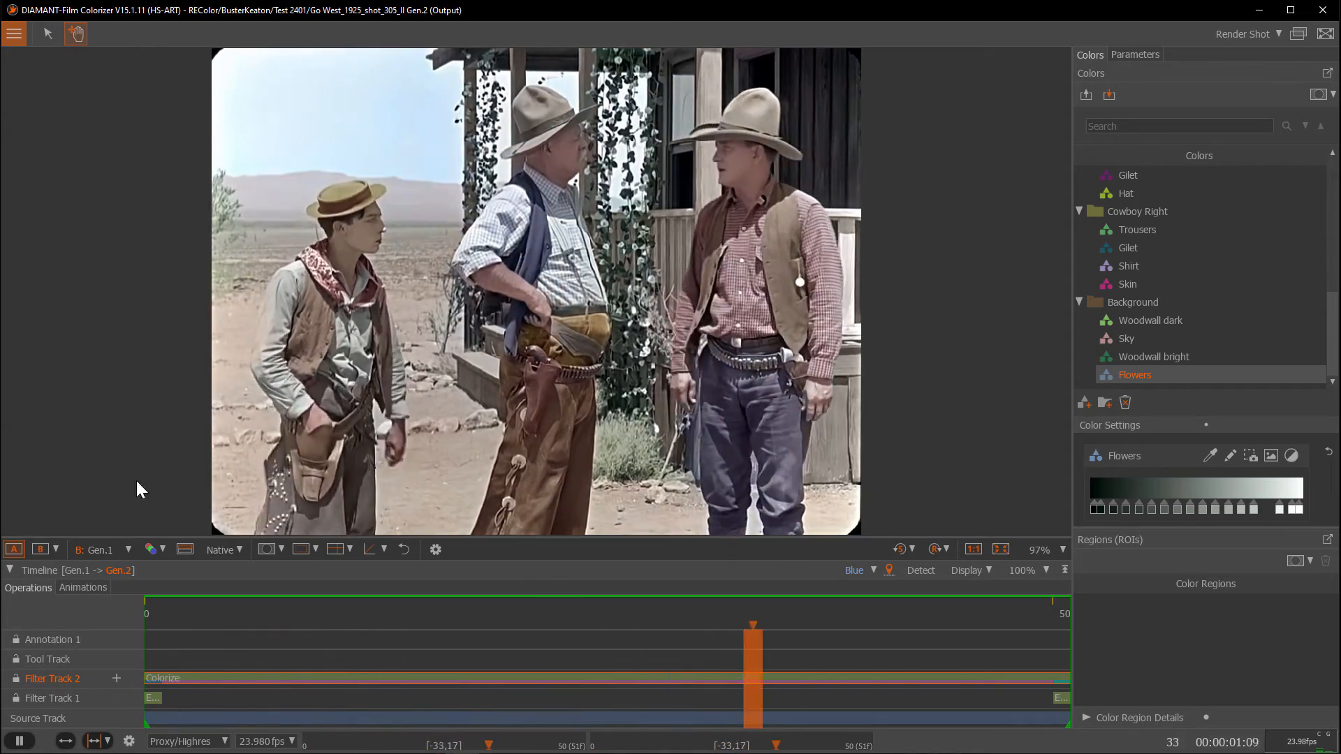
- Compare source and colorized footage in SideBySide Horizontal mode during playback, return to the single output view and pause
{"action": "left_click", "coordinate": [56, 548]}
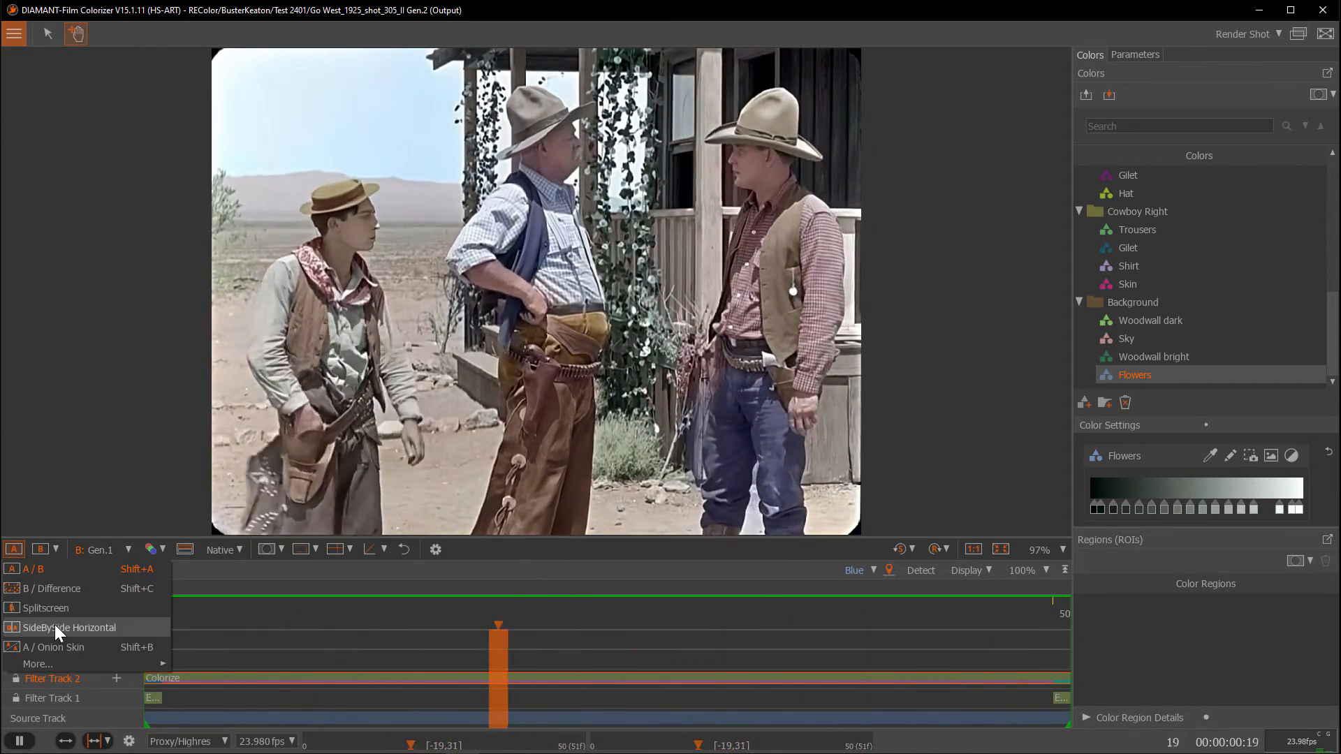
{"action": "left_click", "coordinate": [55, 626]}
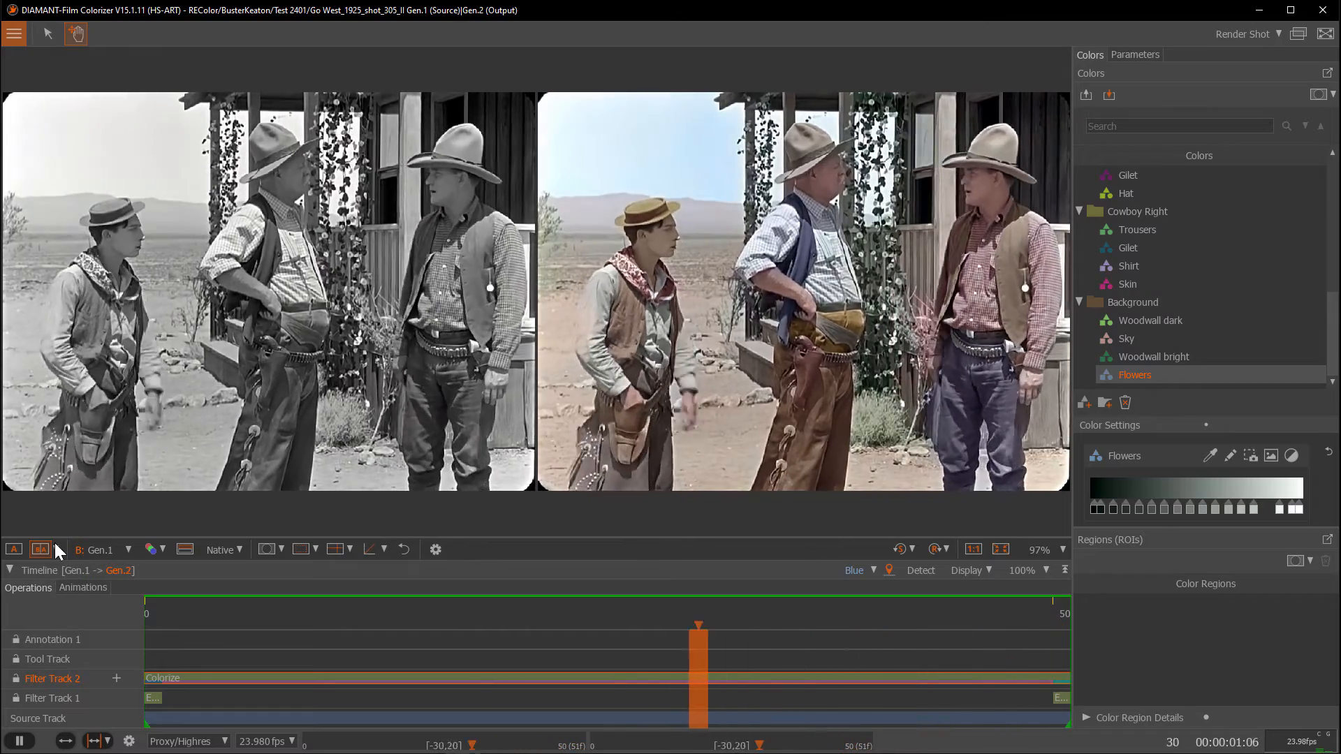
{"action": "left_click", "coordinate": [45, 550]}
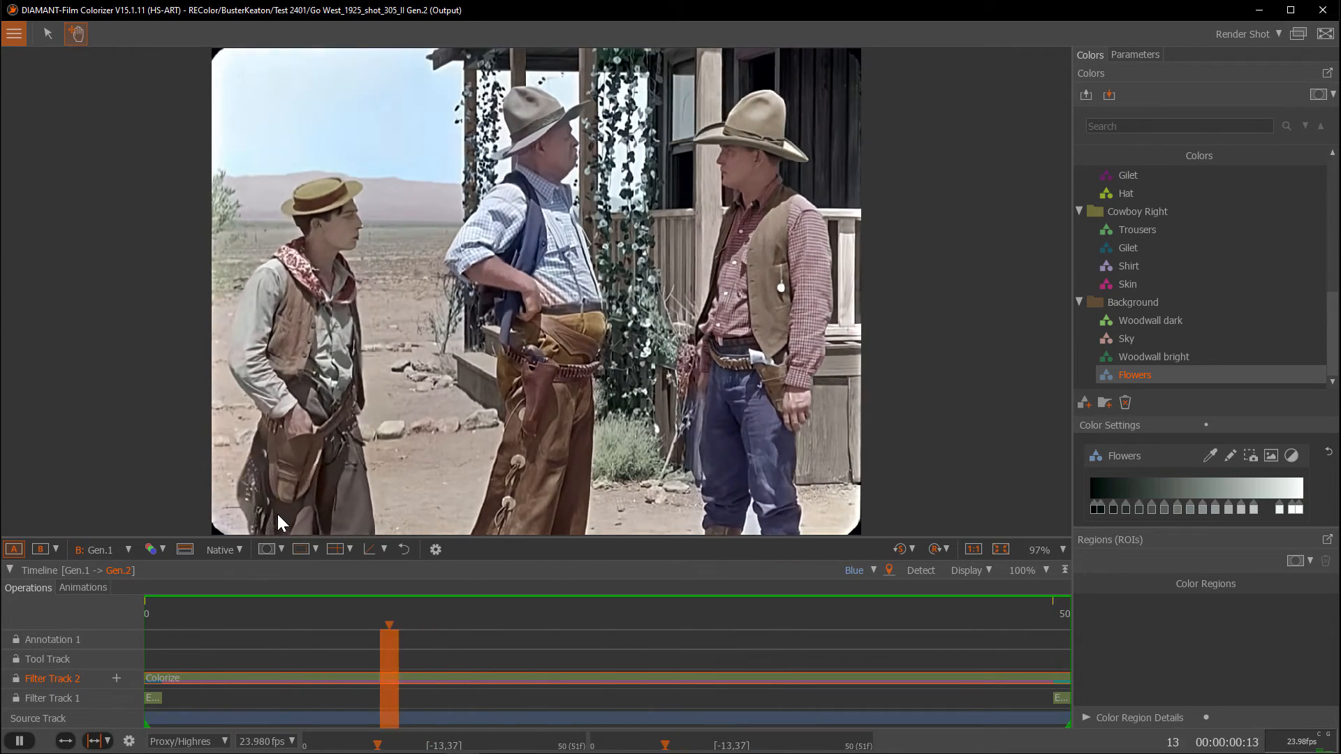
{"action": "key", "text": "space"}
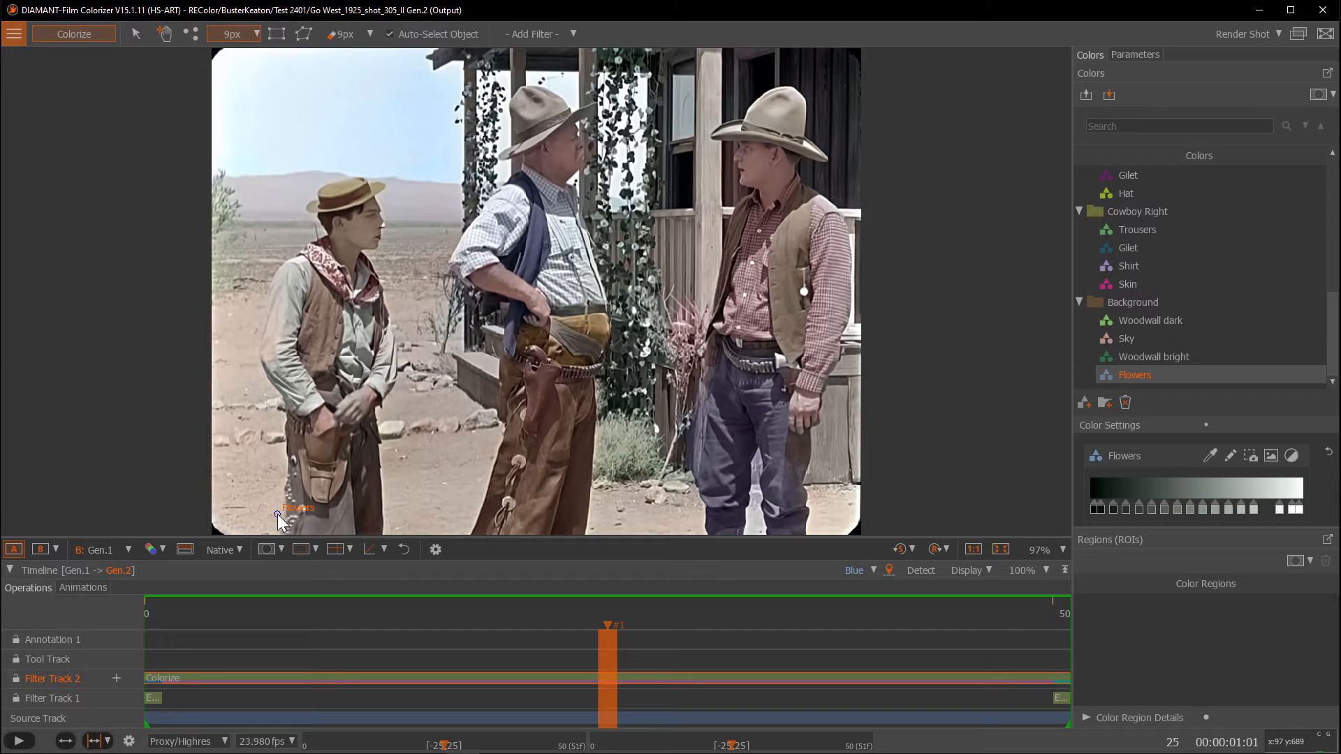
- Examine the colorization frame by frame between about frames 21 and 32, especially around the right cowboy
{"action": "key", "text": "Left"}
{"action": "key", "text": "Left"}
{"action": "key", "text": "Left"}
{"action": "key", "text": "Left"}
{"action": "key", "text": "Right"}
{"action": "key", "text": "Right"}
{"action": "key", "text": "Right"}
{"action": "key", "text": "Right"}
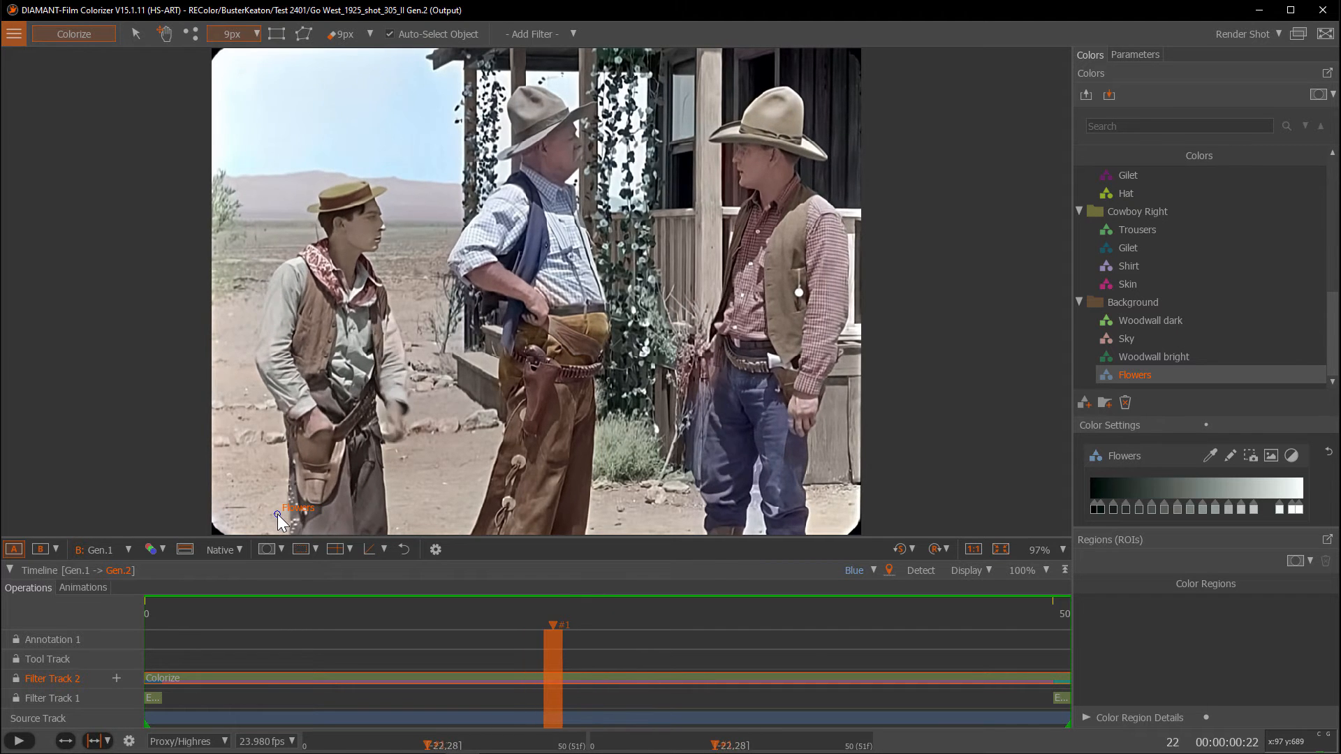
{"action": "key", "text": "Right"}
{"action": "key", "text": "Right"}
{"action": "key", "text": "Right"}
{"action": "key", "text": "Right"}
{"action": "key", "text": "Right"}
{"action": "key", "text": "Right"}
{"action": "key", "text": "Right"}
{"action": "key", "text": "Right"}
{"action": "key", "text": "Right"}
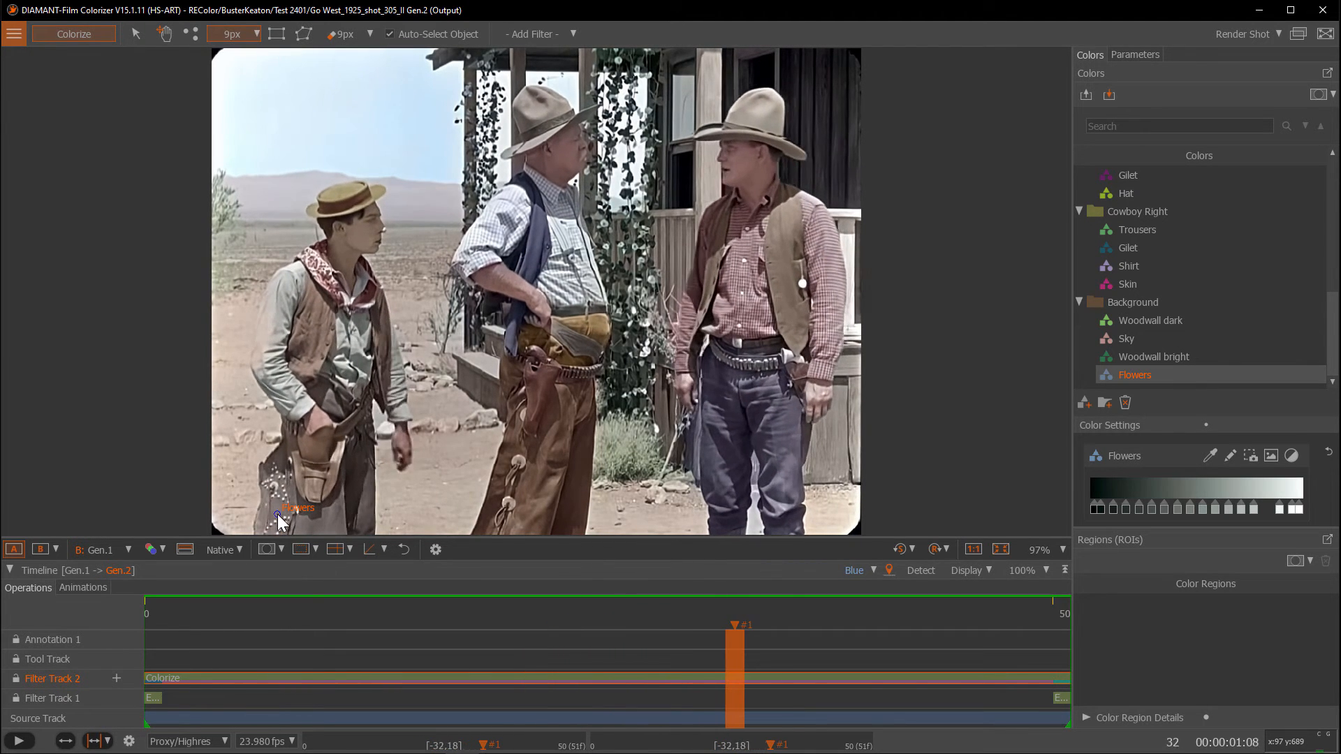
{"action": "key", "text": "Left"}
{"action": "key", "text": "Left"}
{"action": "key", "text": "Left"}
{"action": "key", "text": "Left"}
{"action": "key", "text": "Left"}
{"action": "key", "text": "Left"}
{"action": "key", "text": "Left"}
{"action": "key", "text": "Left"}
{"action": "key", "text": "Left"}
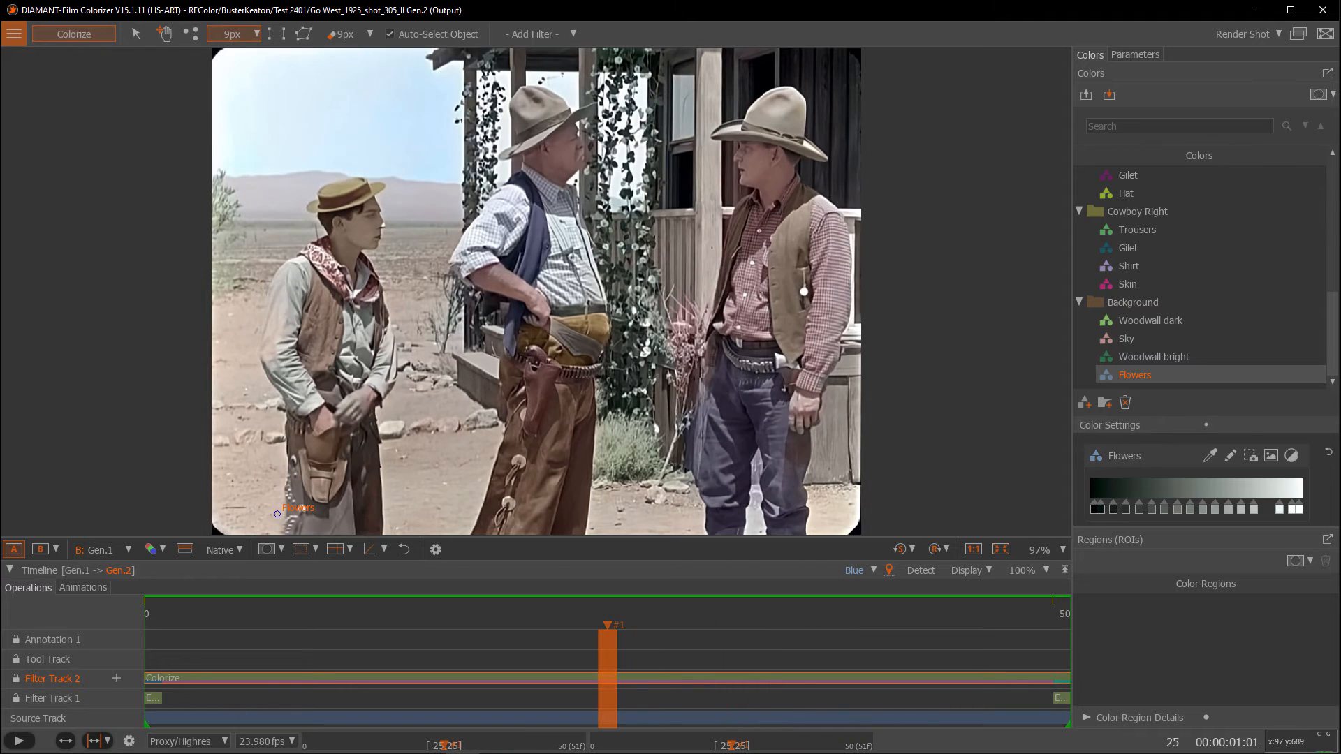
- Examine the colors around the right cowboy's legs frame by frame between about frames 18 and 25, ending on frame 20
{"action": "scroll", "coordinate": [430, 390], "scroll_direction": "down", "scroll_amount": 3}
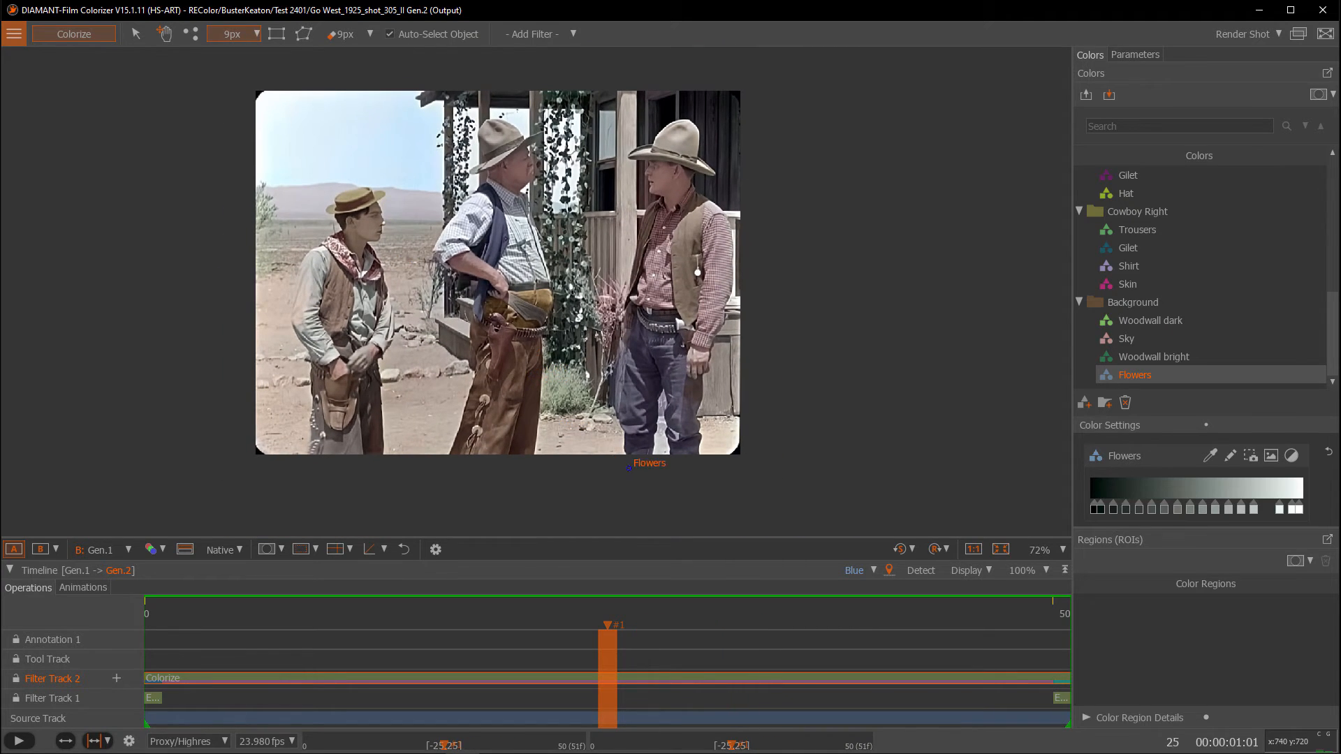
{"action": "scroll", "coordinate": [628, 468], "scroll_direction": "up", "scroll_amount": 9}
{"action": "key", "text": "Left"}
{"action": "key", "text": "Left"}
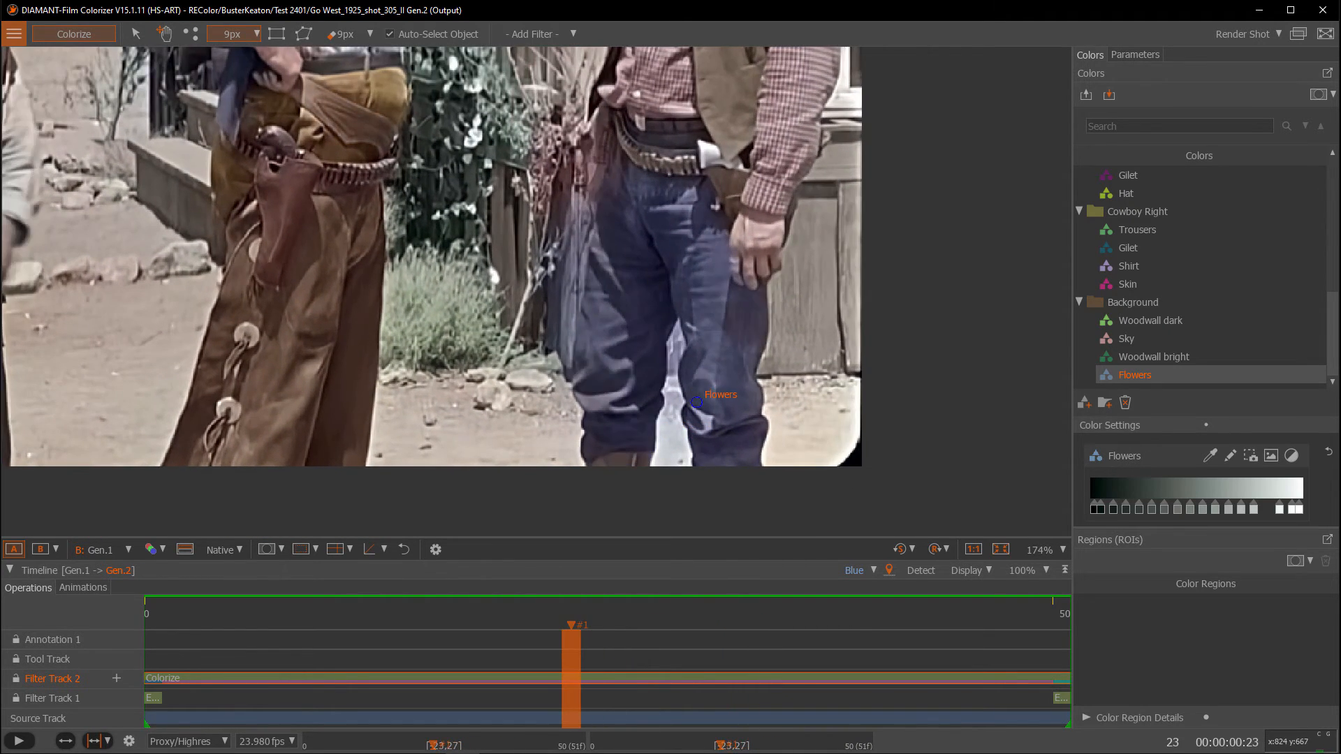
{"action": "key", "text": "Left"}
{"action": "key", "text": "Left"}
{"action": "key", "text": "Left"}
{"action": "key", "text": "Left"}
{"action": "key", "text": "Left"}
{"action": "key", "text": "Right"}
{"action": "key", "text": "Right"}
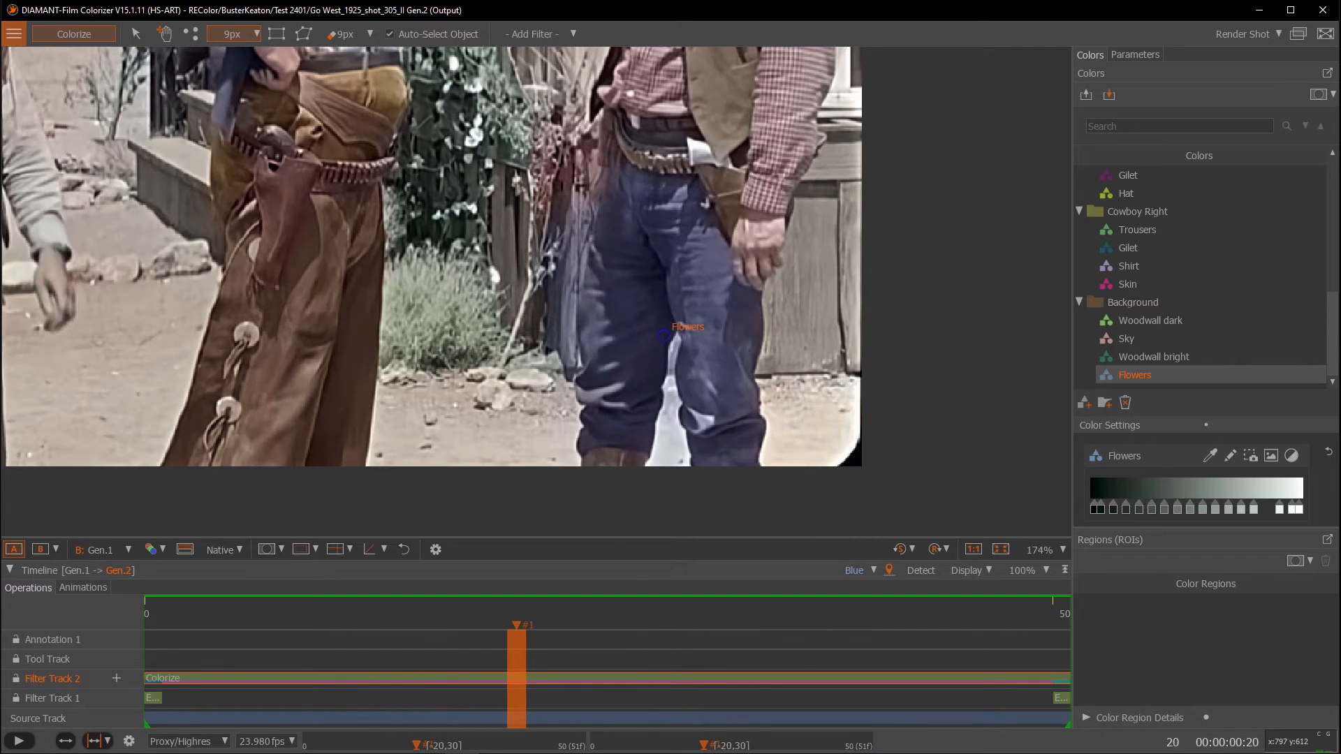
{"action": "key", "text": "Right"}
{"action": "key", "text": "Right"}
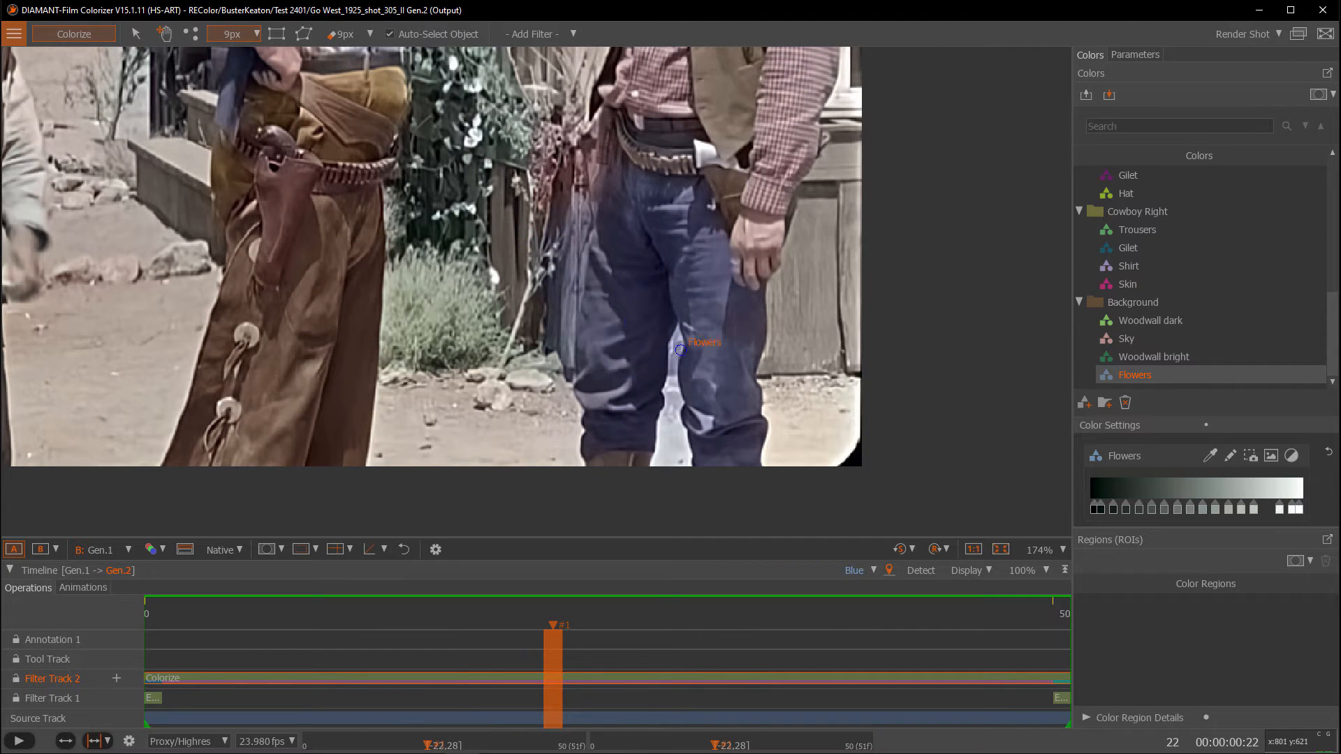
{"action": "key", "text": "Right"}
{"action": "key", "text": "Right"}
{"action": "key", "text": "Right"}
{"action": "key", "text": "Left"}
{"action": "key", "text": "Left"}
{"action": "key", "text": "Left"}
{"action": "key", "text": "Left"}
{"action": "key", "text": "Left"}
{"action": "key", "text": "Right"}
{"action": "key", "text": "Right"}
{"action": "key", "text": "Right"}
{"action": "key", "text": "Right"}
{"action": "key", "text": "Right"}
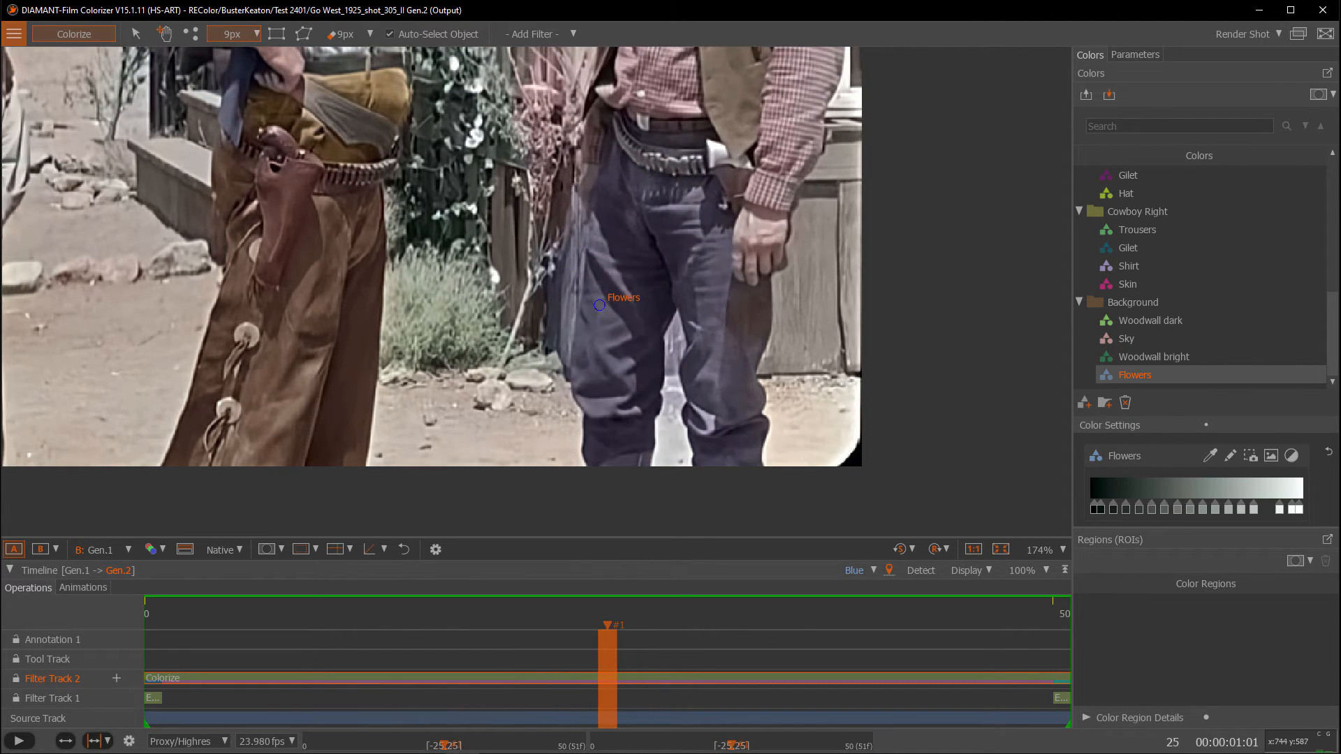
{"action": "key", "text": "Left"}
{"action": "key", "text": "Left"}
{"action": "key", "text": "Left"}
{"action": "key", "text": "Left"}
{"action": "key", "text": "Left"}
{"action": "scroll", "coordinate": [578, 290], "scroll_direction": "down", "scroll_amount": 2}
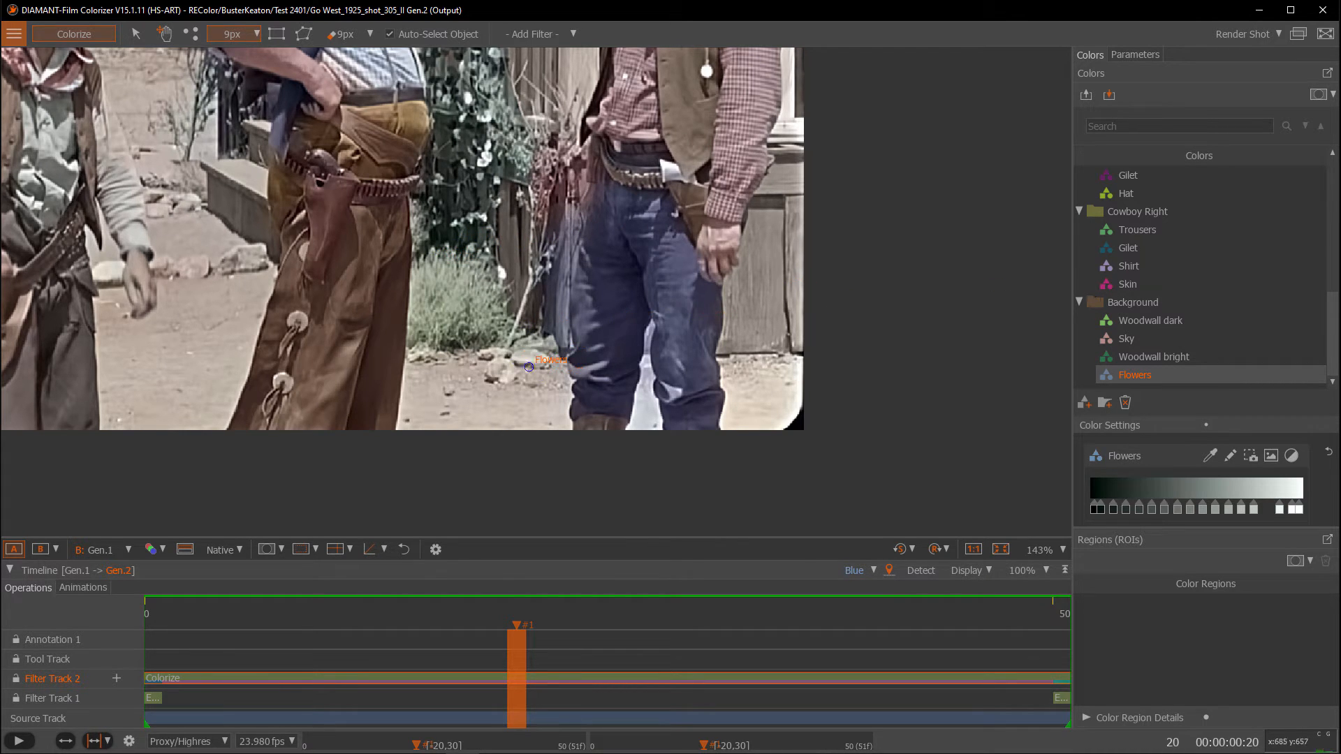
- Add a new color named backgroundwall to the Background folder
{"action": "left_click", "coordinate": [1099, 303]}
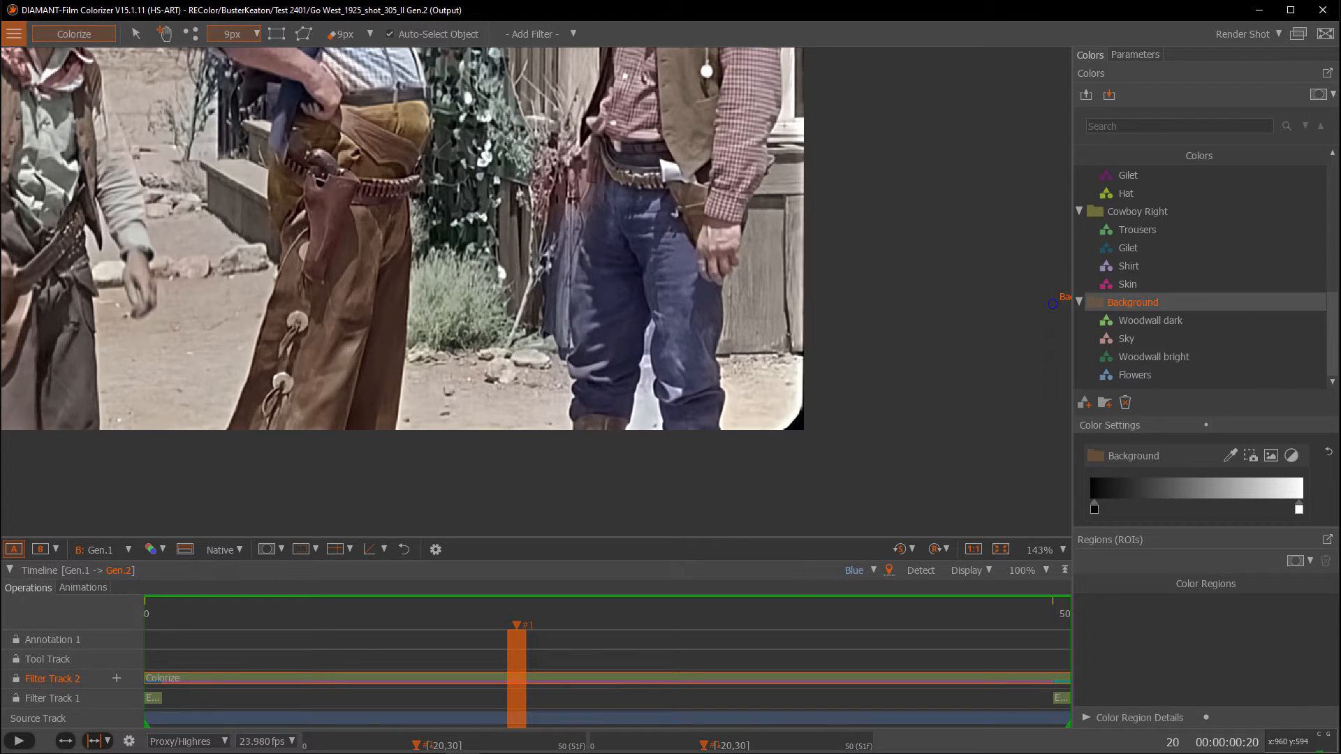
{"action": "left_click", "coordinate": [1084, 403]}
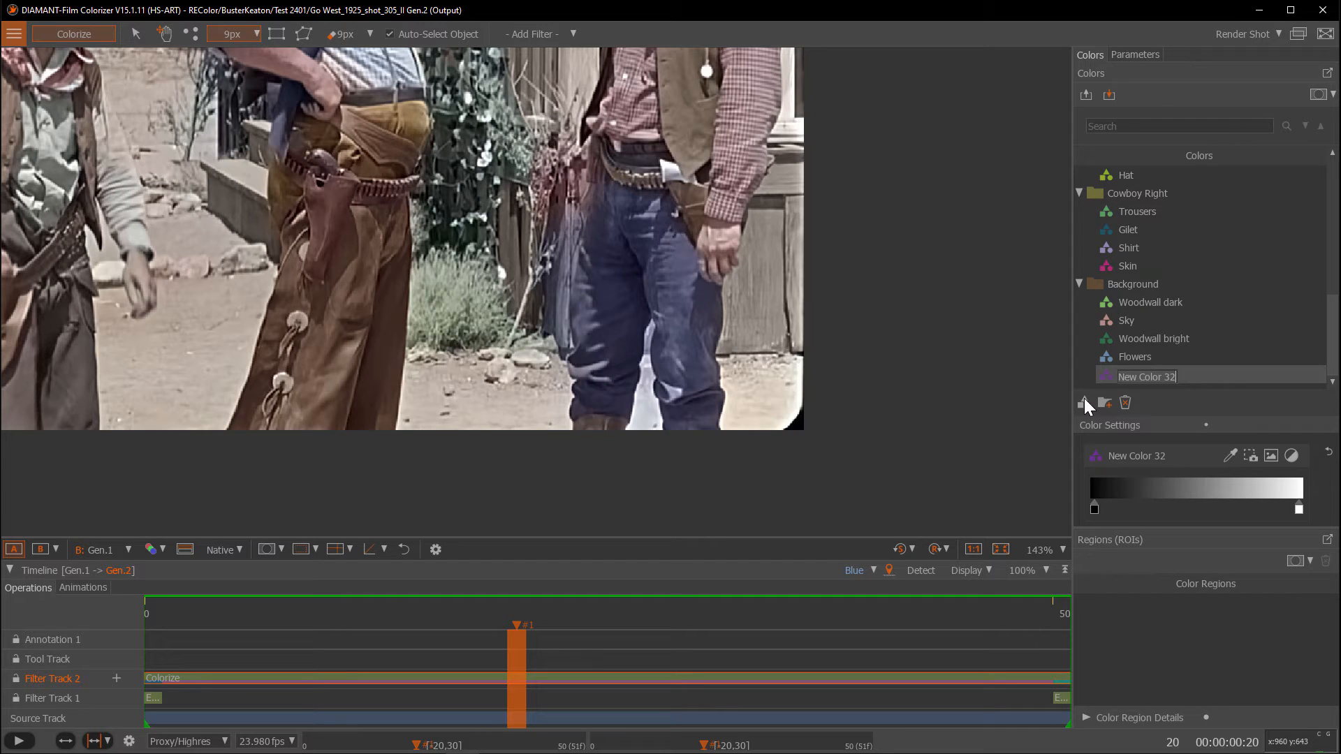
{"action": "type", "text": "backgroundwall"}
{"action": "key", "text": "Return"}
- Extract the backgroundwall gradient map from samples of the wood wall and sandy ground beside the right cowboy's leg
{"action": "left_click", "coordinate": [1249, 457]}
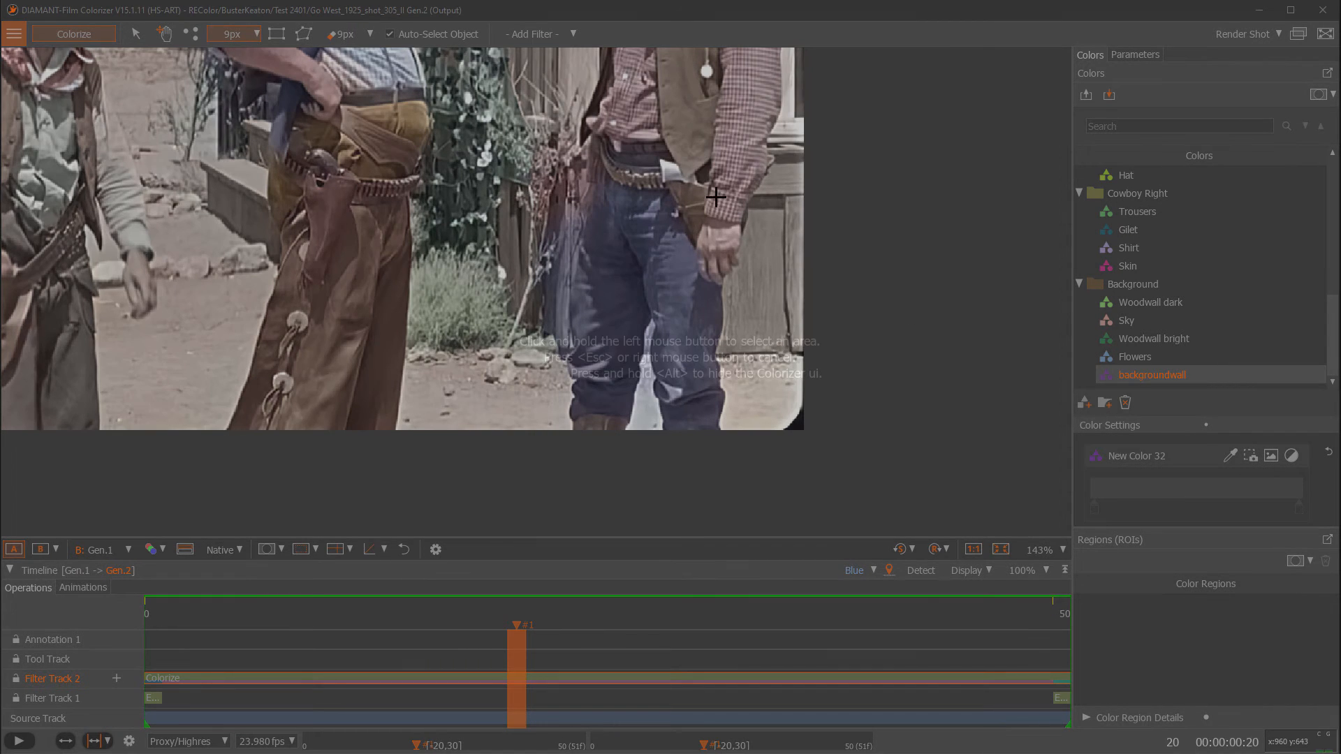
{"action": "left_click_drag", "start_coordinate": [695, 234], "coordinate": [799, 447]}
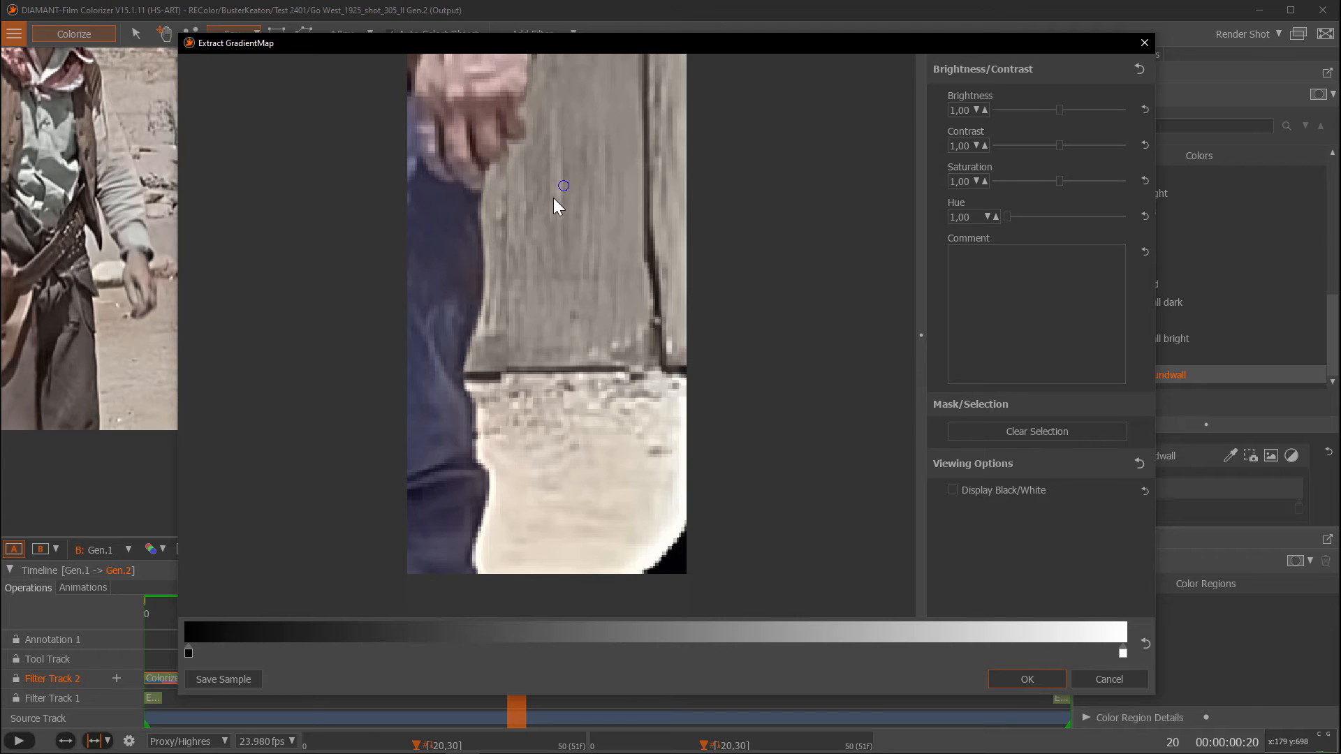
{"action": "mouse_move", "coordinate": [534, 240]}
{"action": "left_mouse_down"}
{"action": "mouse_move", "coordinate": [537, 336]}
{"action": "mouse_move", "coordinate": [504, 431]}
{"action": "left_mouse_up"}
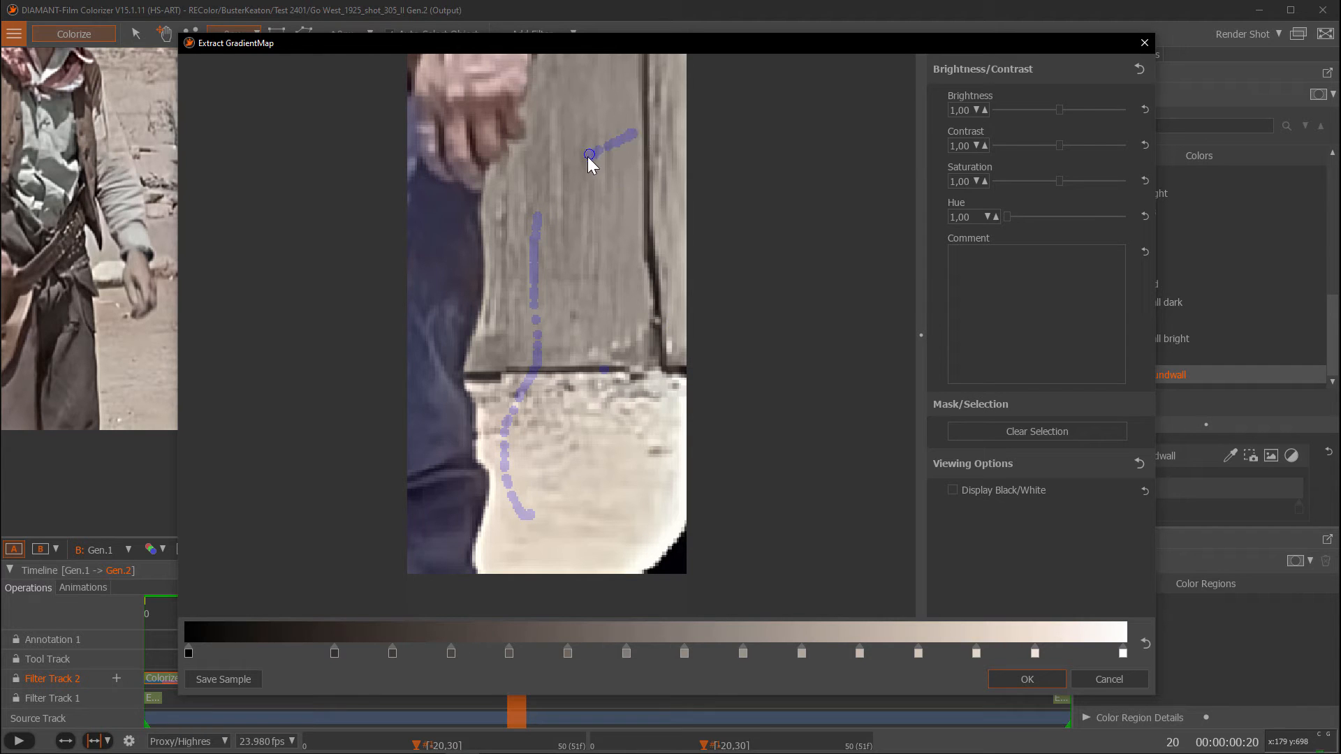
{"action": "left_click_drag", "start_coordinate": [602, 511], "coordinate": [617, 519]}
{"action": "left_click", "coordinate": [1021, 678]}
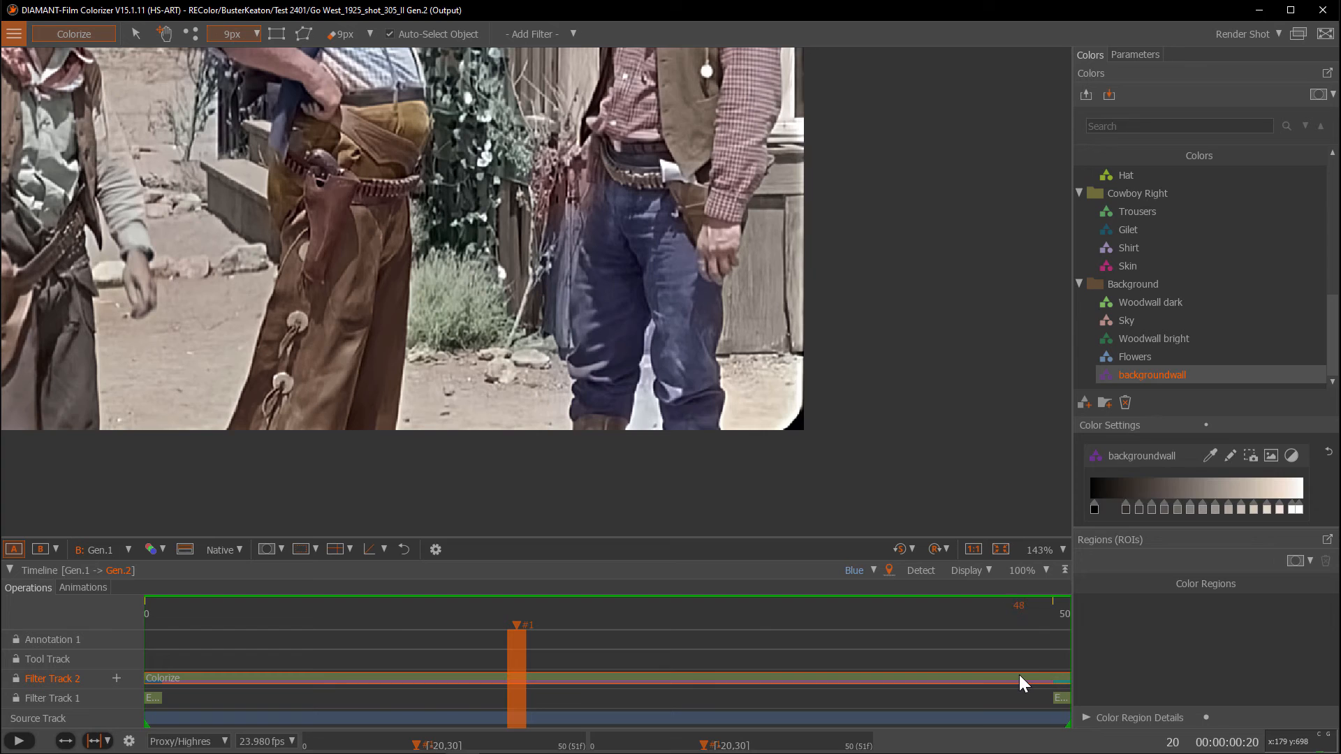
- Mark frame 20 as a reference frame and recolor the gap between the right cowboy's legs with backgroundwall using point selection
{"action": "left_click", "coordinate": [190, 33]}
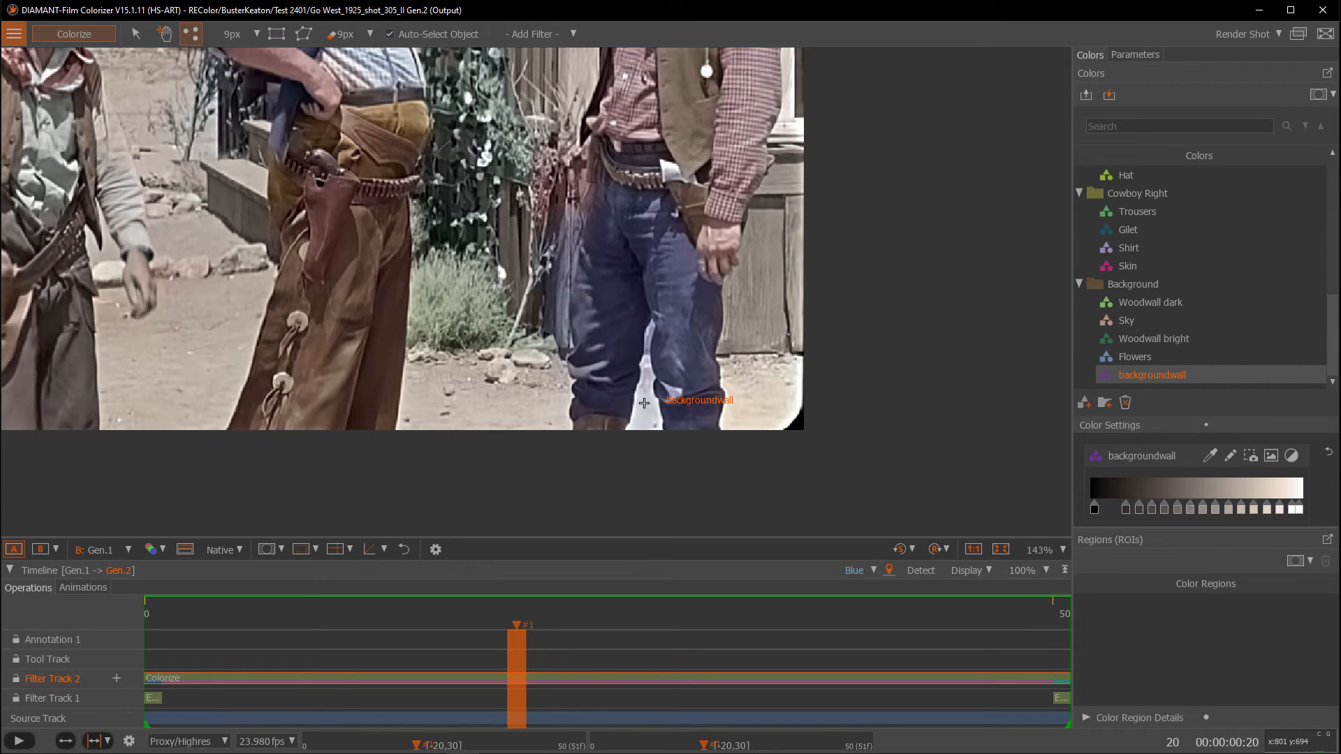
{"action": "left_click", "coordinate": [644, 403]}
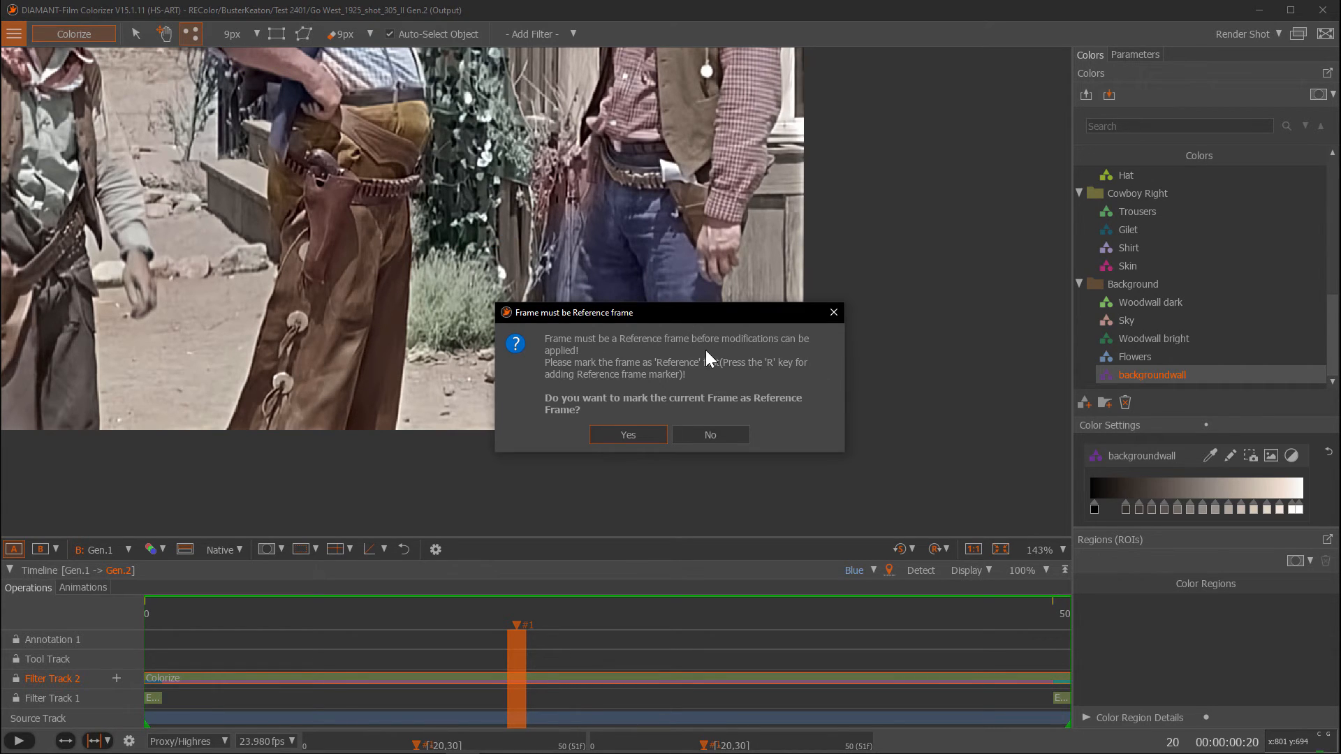
{"action": "left_click", "coordinate": [627, 434]}
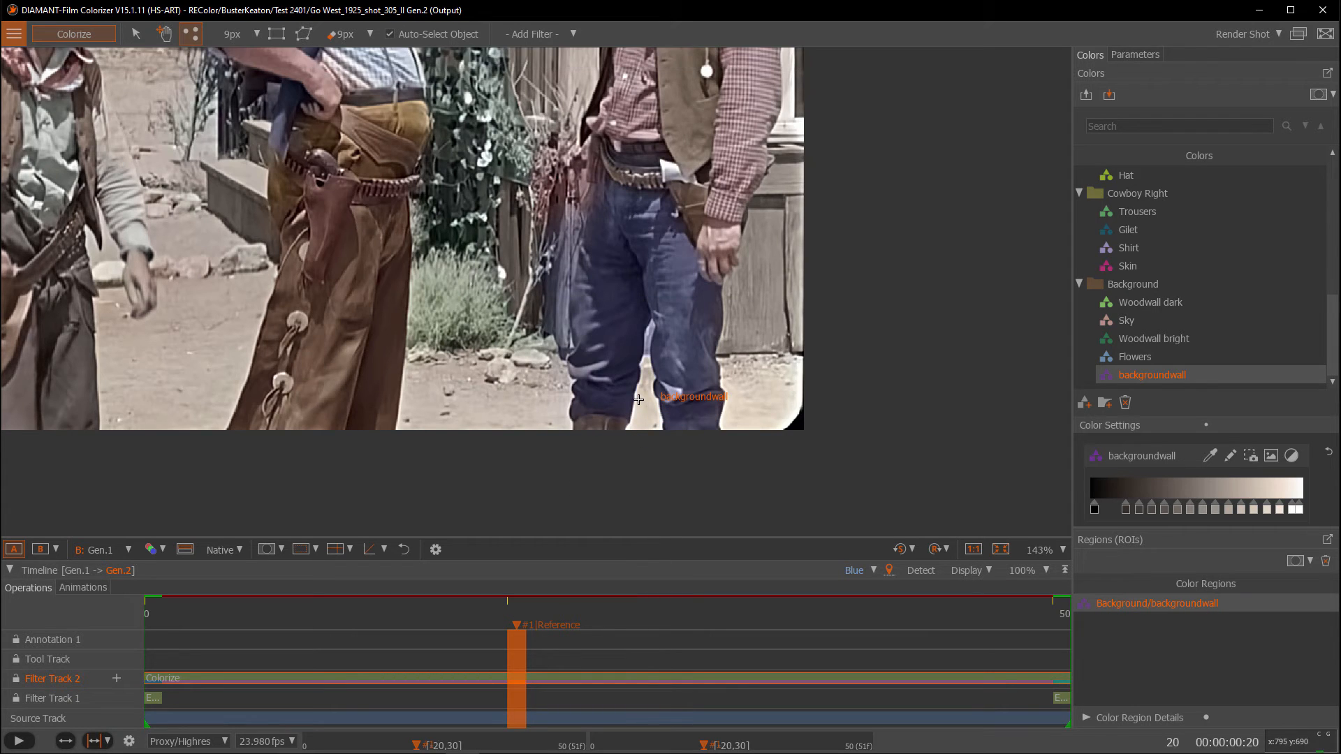
{"action": "left_click", "coordinate": [638, 399]}
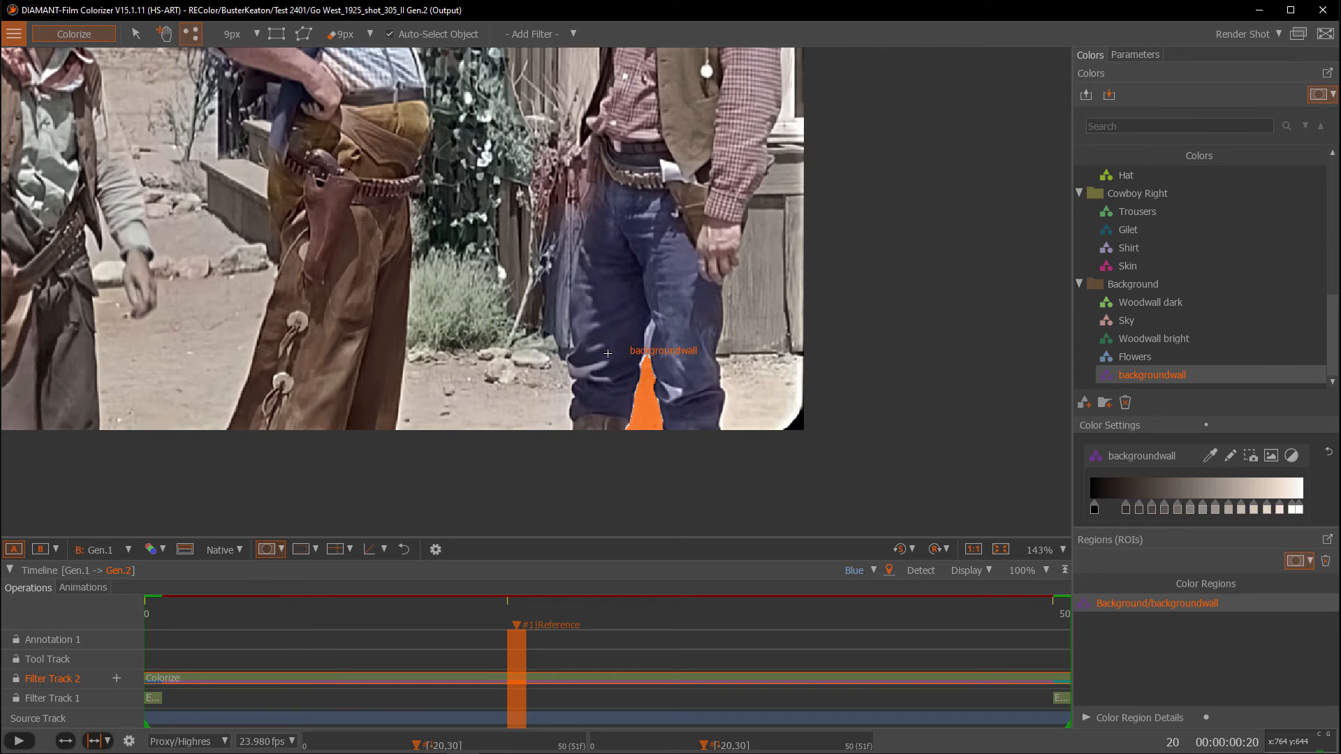
{"action": "left_click", "coordinate": [646, 337]}
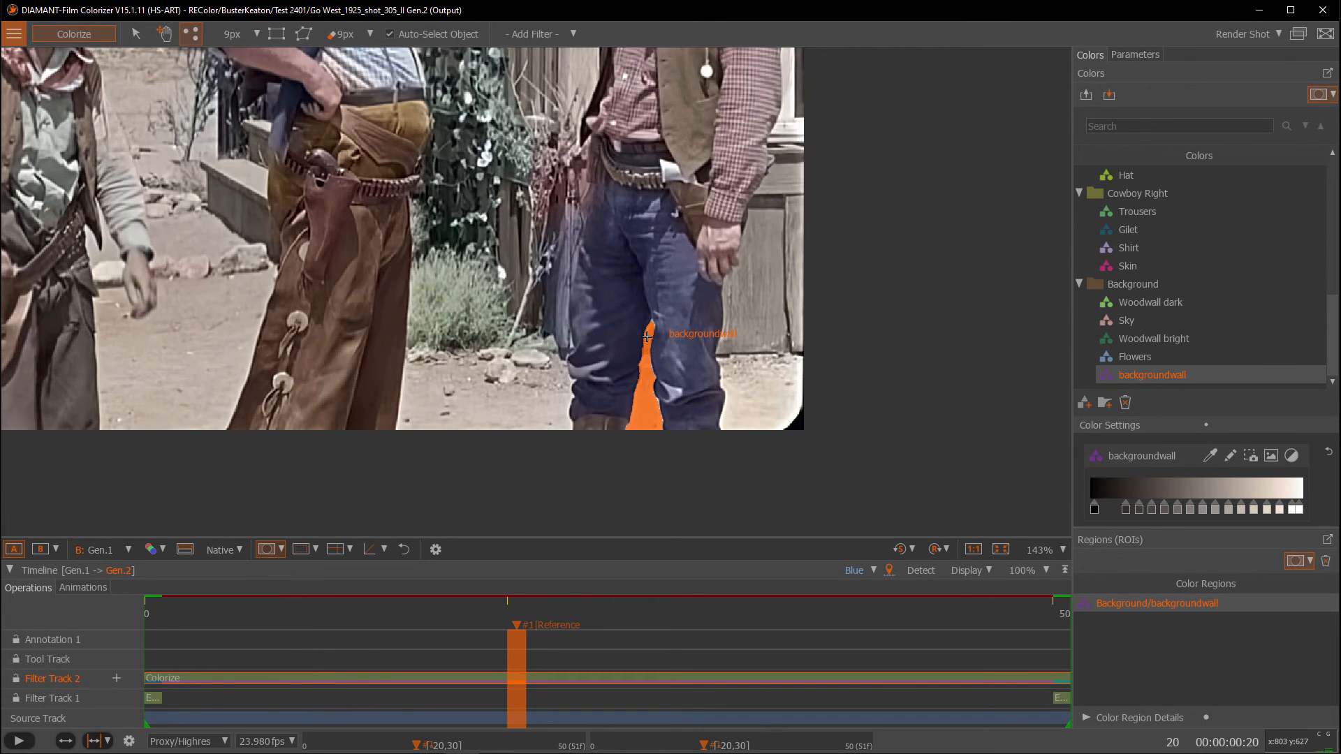
{"action": "key", "text": "m"}
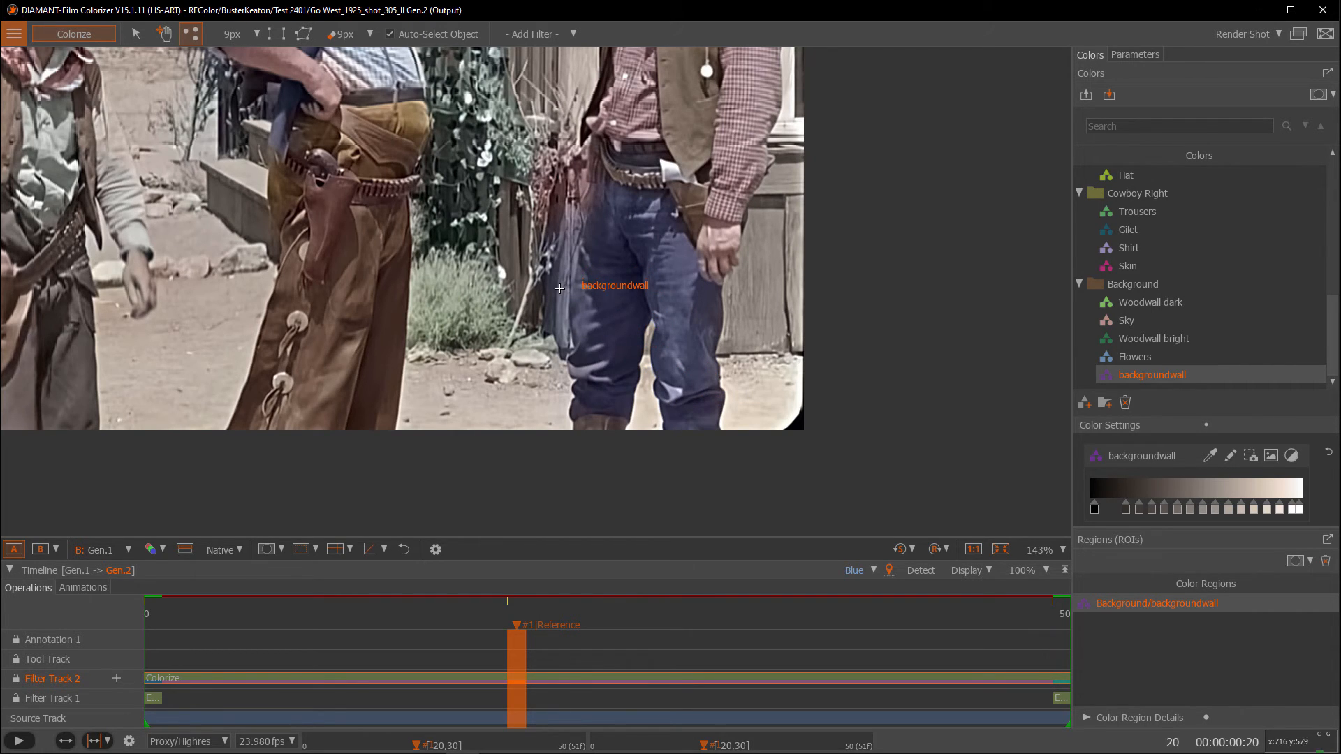
- Extend the backgroundwall region over the blue-tinted wall strip between the flower stems and the right cowboy's trousers
{"action": "key", "text": "m"}
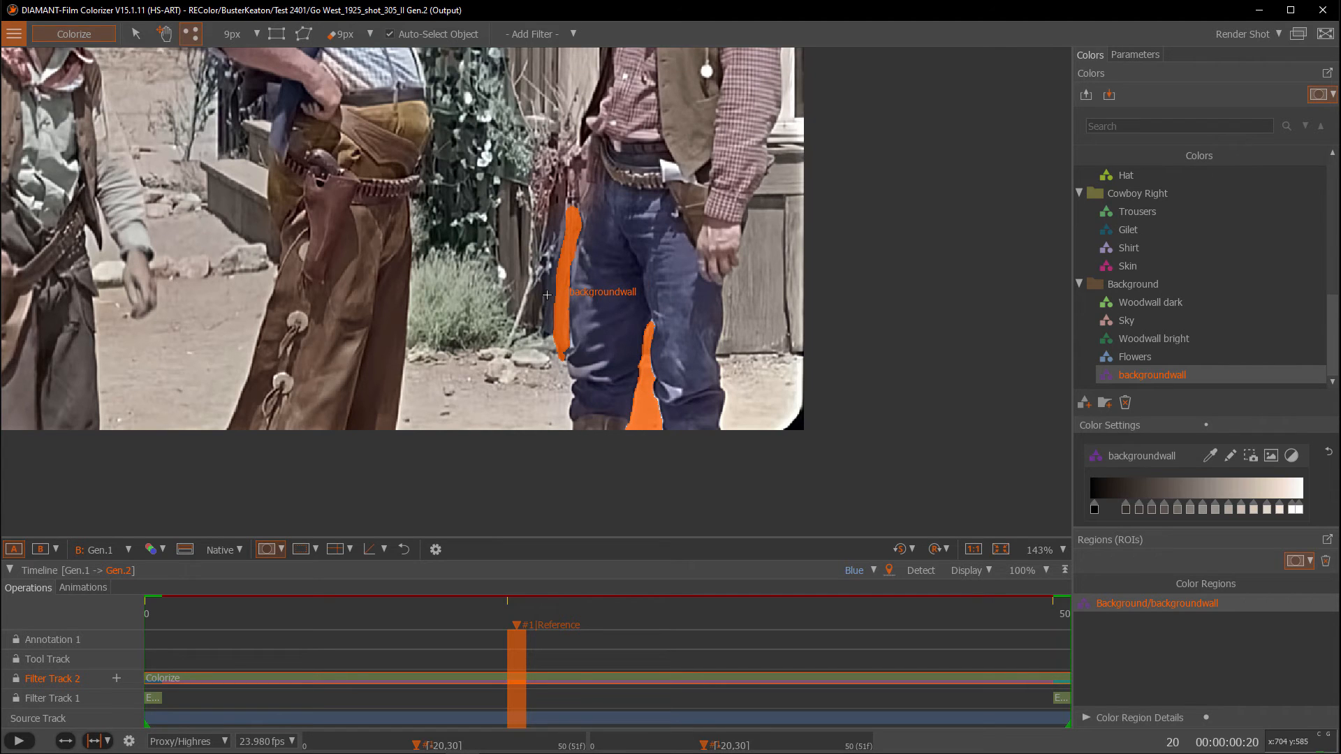
{"action": "left_click", "coordinate": [548, 296]}
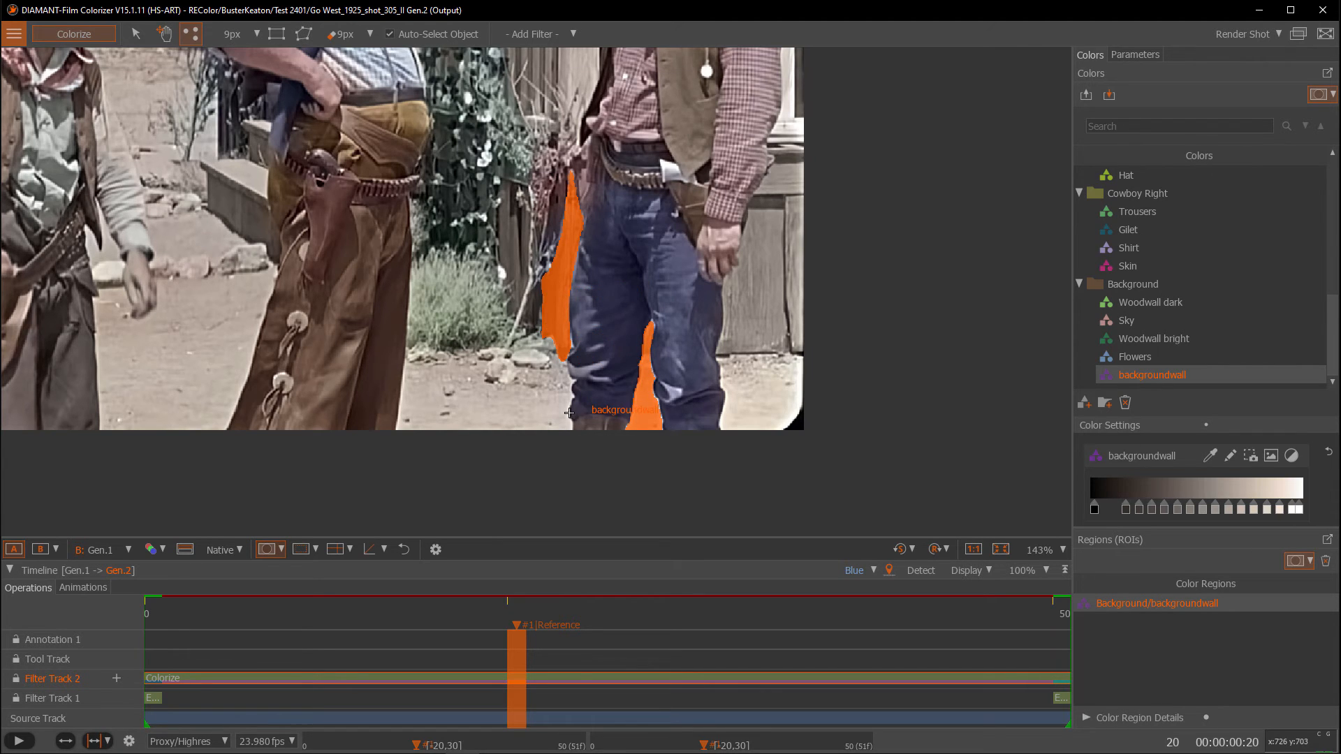
{"action": "key", "text": "m"}
{"action": "scroll", "coordinate": [536, 215], "scroll_direction": "up", "scroll_amount": 3}
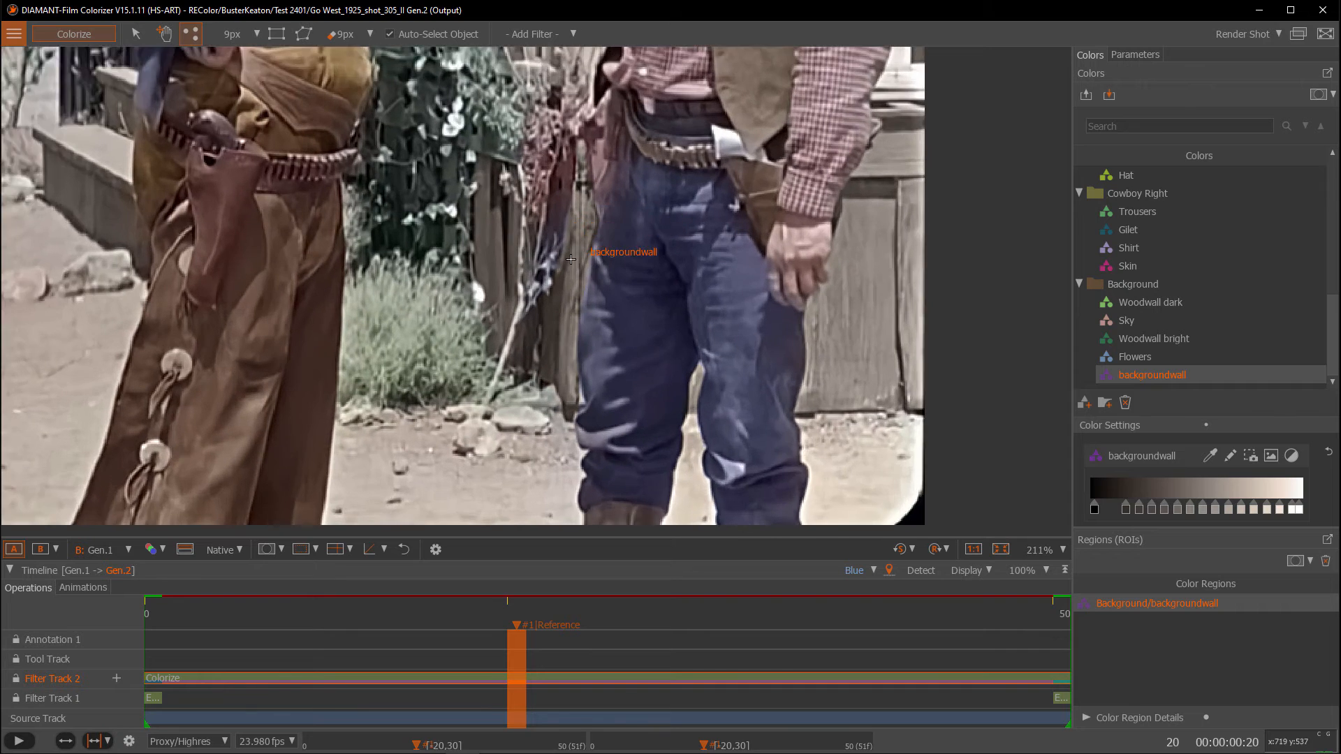
{"action": "scroll", "coordinate": [573, 254], "scroll_direction": "down", "scroll_amount": 2}
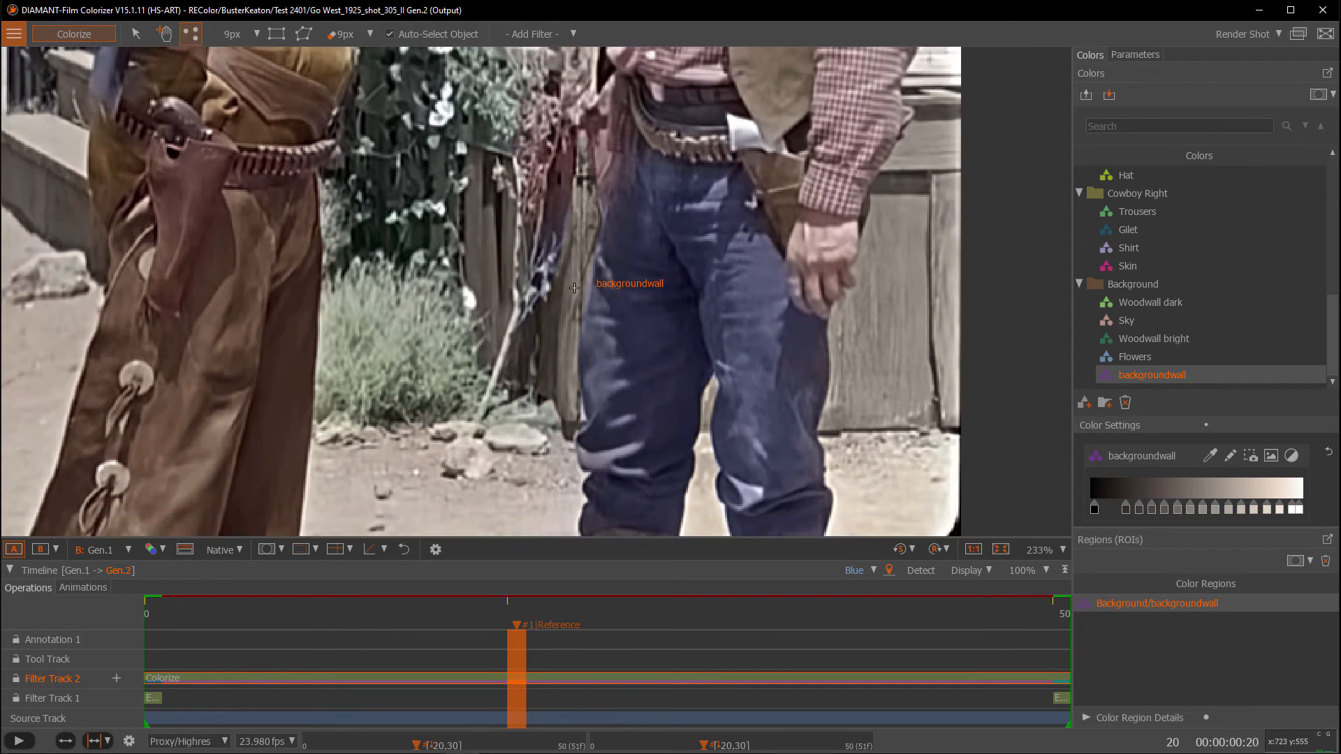
{"action": "scroll", "coordinate": [575, 187], "scroll_direction": "down", "scroll_amount": 1}
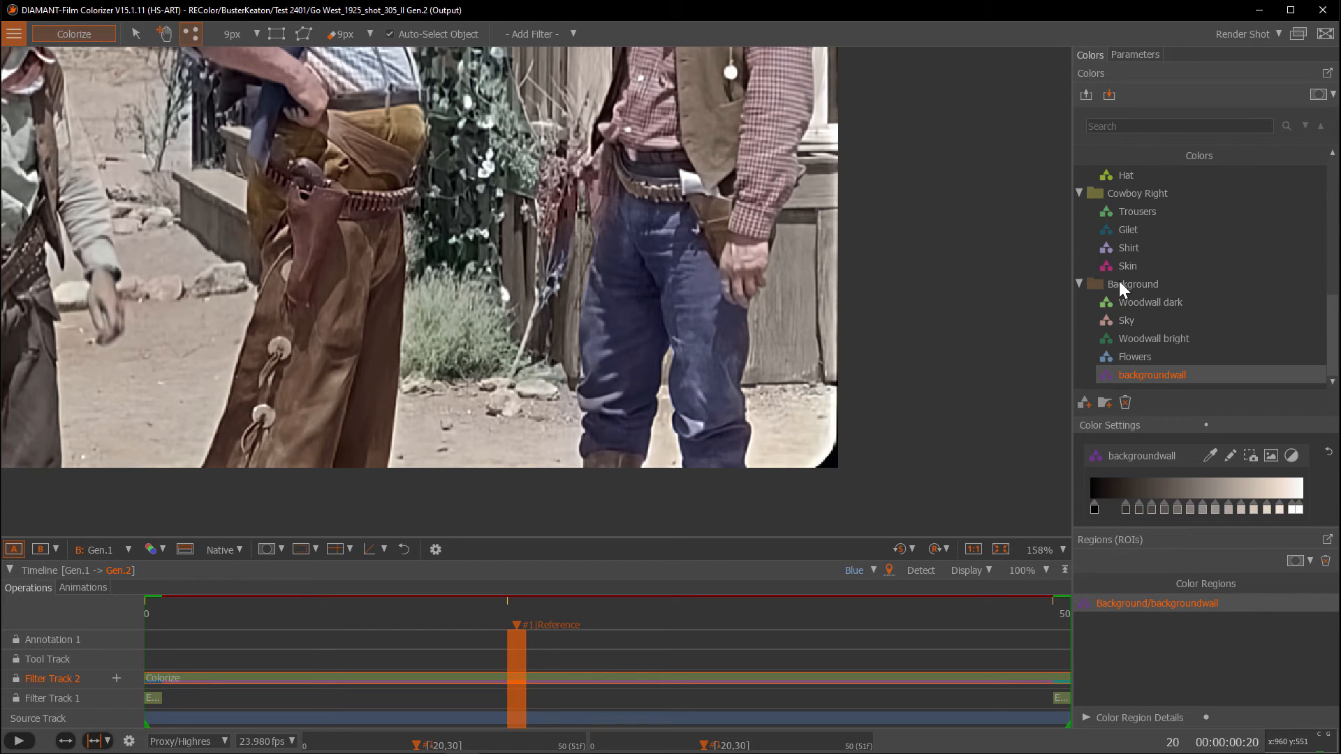
- Paint the plant and its stems beside the right cowboy with the Flowers color, using a 5px brush
{"action": "left_click", "coordinate": [1133, 356]}
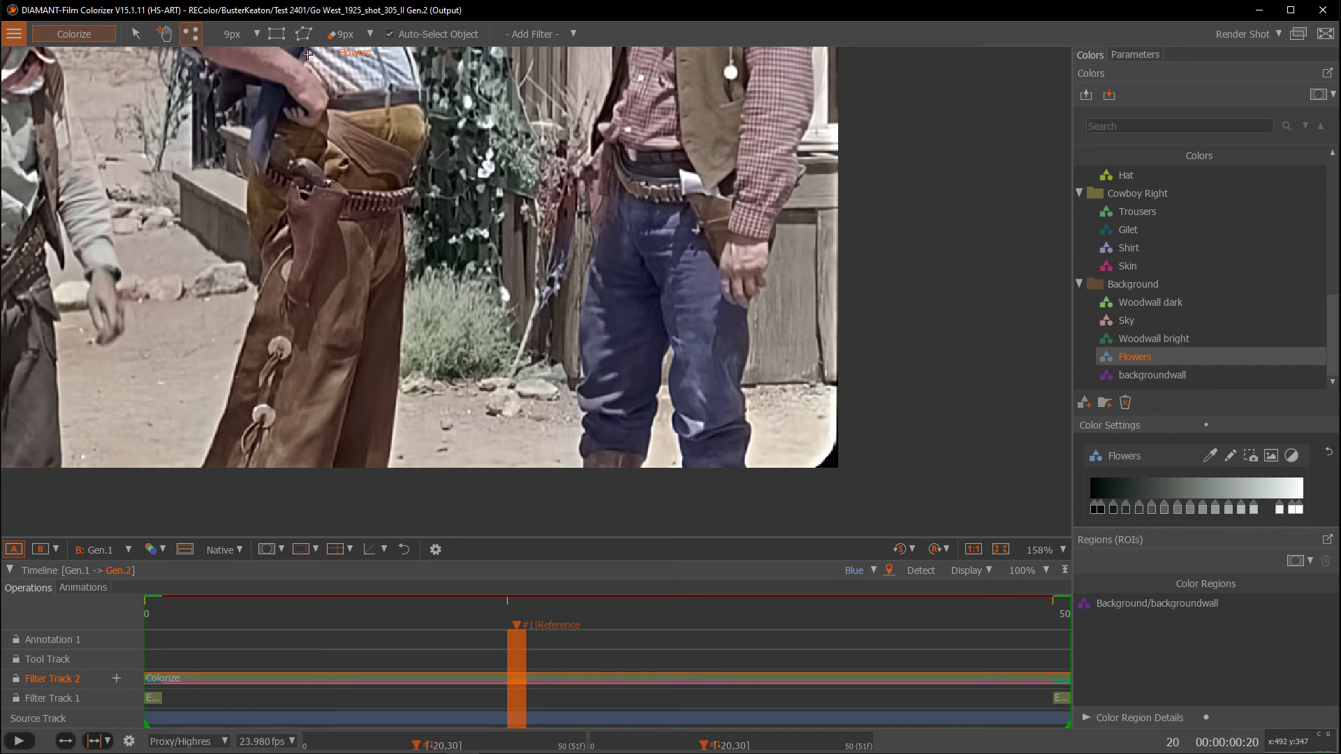
{"action": "left_click", "coordinate": [234, 35]}
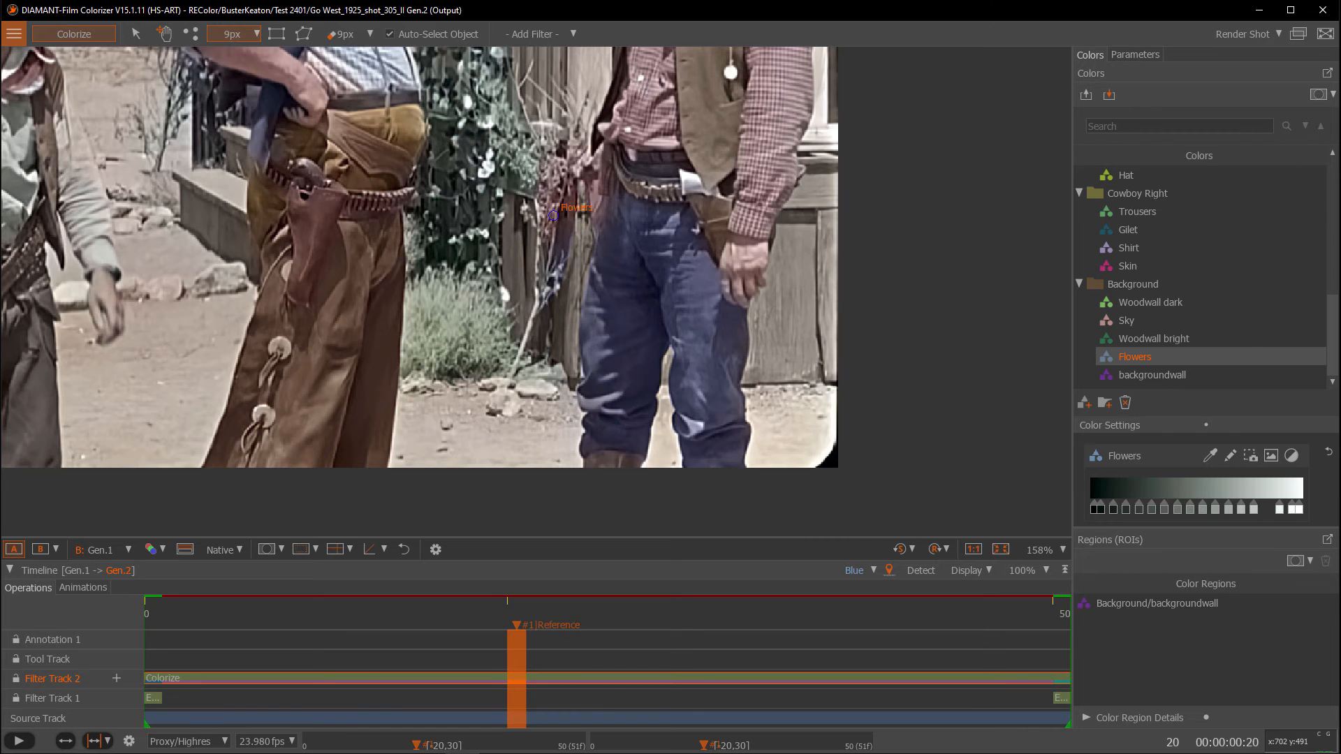
{"action": "scroll", "coordinate": [557, 192], "scroll_direction": "up", "scroll_amount": 2}
{"action": "scroll", "coordinate": [557, 191], "scroll_direction": "up", "scroll_amount": 4}
{"action": "left_click_drag", "start_coordinate": [534, 130], "coordinate": [529, 226]}
{"action": "mouse_move", "coordinate": [560, 137]}
{"action": "left_mouse_down"}
{"action": "mouse_move", "coordinate": [537, 244]}
{"action": "mouse_move", "coordinate": [504, 239]}
{"action": "mouse_move", "coordinate": [530, 301]}
{"action": "mouse_move", "coordinate": [525, 360]}
{"action": "left_mouse_up"}
{"action": "scroll", "coordinate": [493, 221], "scroll_direction": "down", "scroll_amount": 2}
{"action": "scroll", "coordinate": [544, 270], "scroll_direction": "up", "scroll_amount": 7}
{"action": "scroll", "coordinate": [525, 363], "scroll_direction": "down", "scroll_amount": 9}
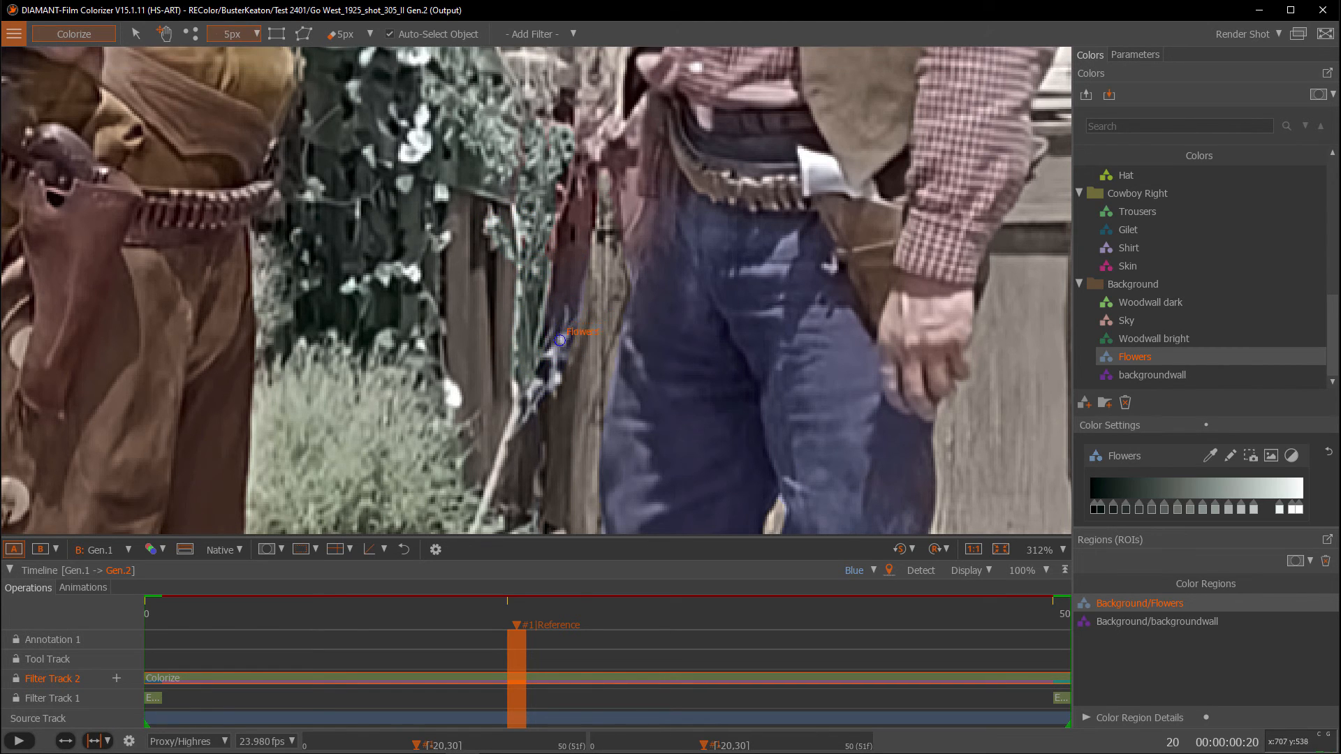
- Paint the remaining reddish twigs near the right cowboy's waist with the Flowers color
{"action": "scroll", "coordinate": [602, 189], "scroll_direction": "up", "scroll_amount": 3}
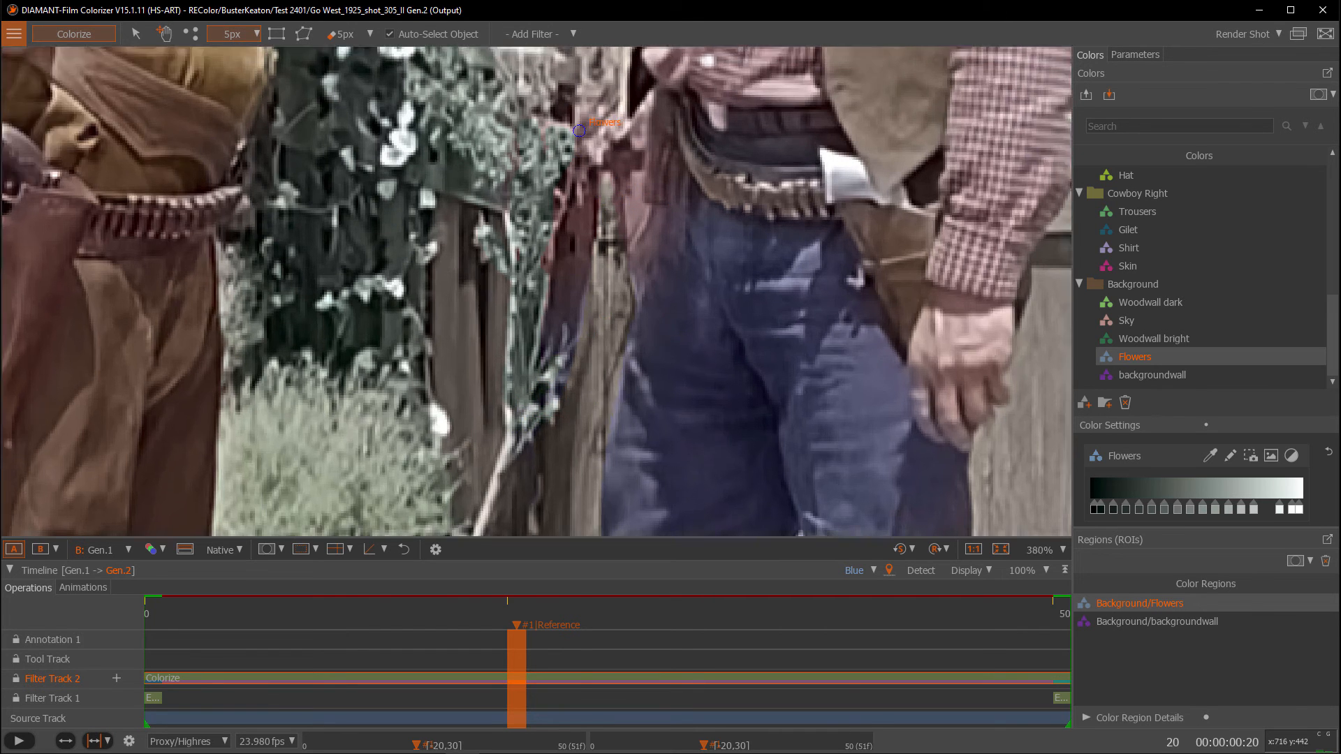
{"action": "scroll", "coordinate": [598, 160], "scroll_direction": "down", "scroll_amount": 3}
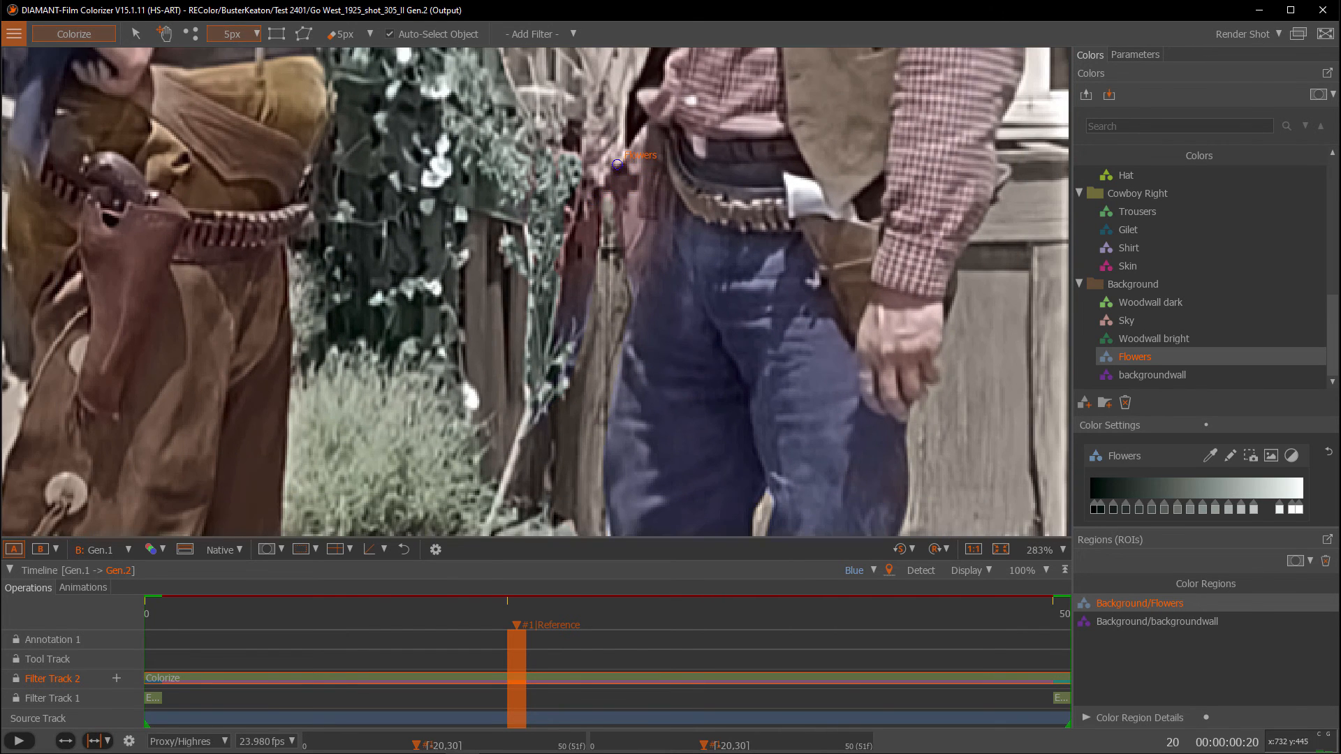
{"action": "left_click_drag", "start_coordinate": [620, 160], "coordinate": [593, 180]}
{"action": "scroll", "coordinate": [559, 157], "scroll_direction": "down", "scroll_amount": 3}
{"action": "scroll", "coordinate": [523, 173], "scroll_direction": "down", "scroll_amount": 1}
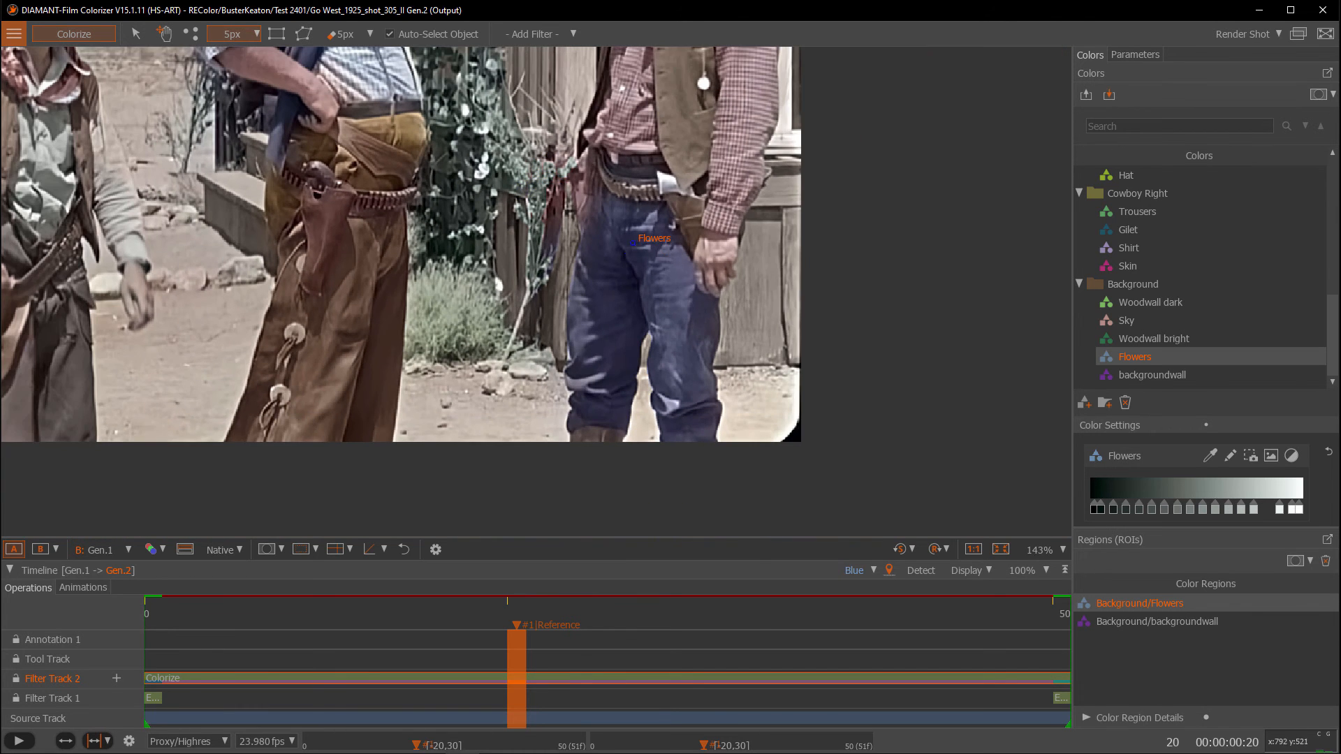
{"action": "scroll", "coordinate": [584, 179], "scroll_direction": "up", "scroll_amount": 1}
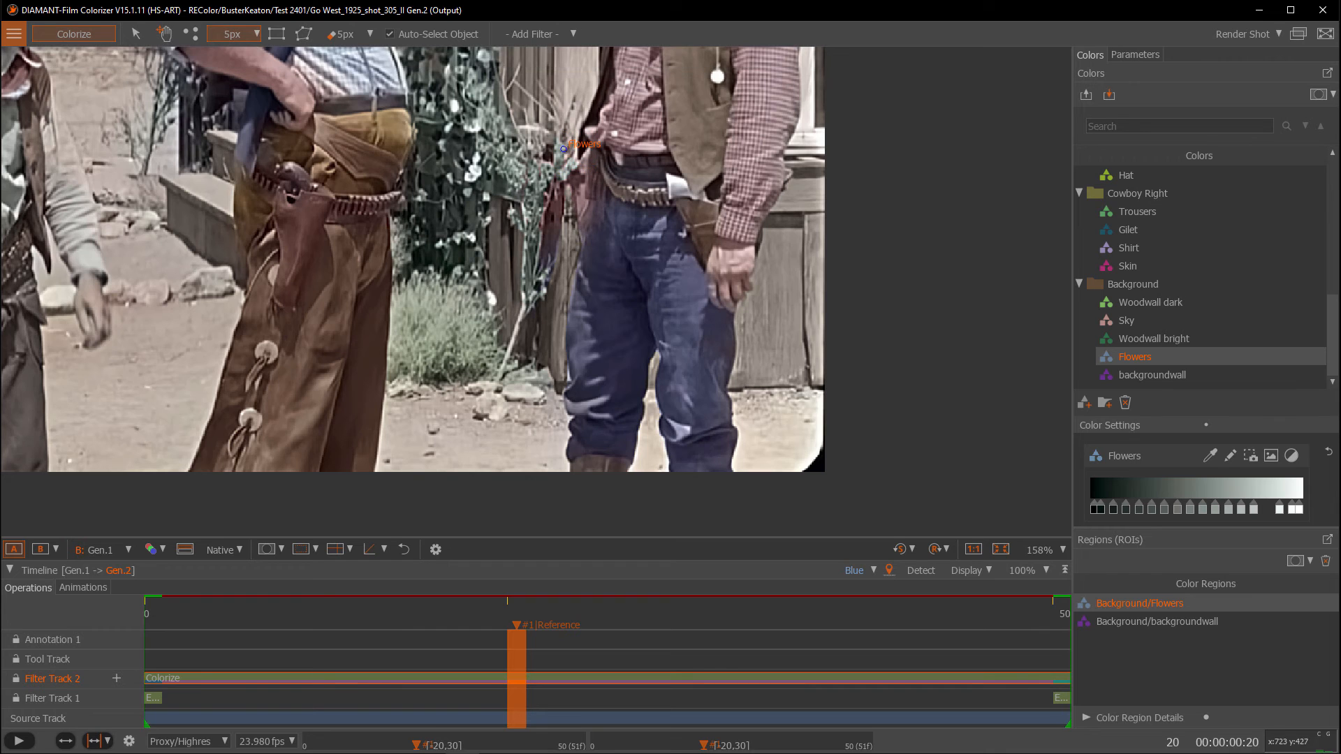
{"action": "scroll", "coordinate": [631, 198], "scroll_direction": "down", "scroll_amount": 1}
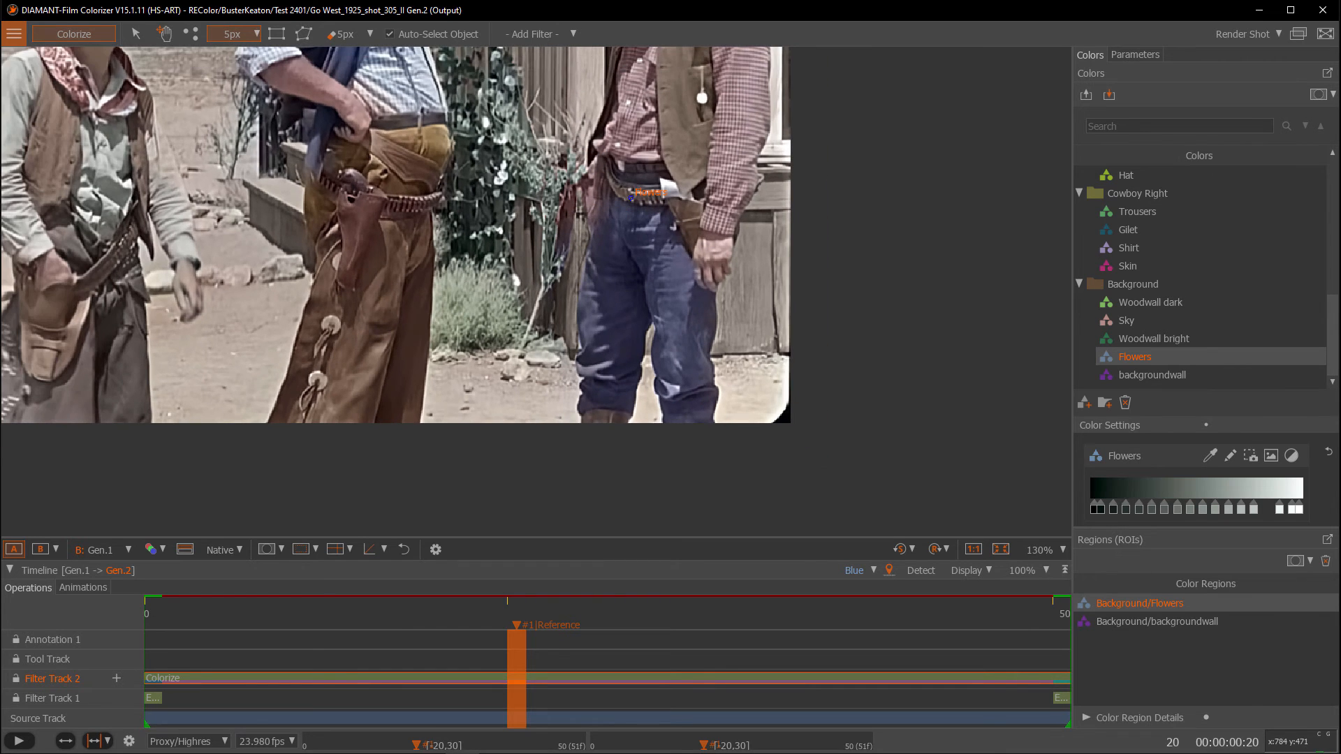
- Paint the leftover reddish wall patches between the plant and the right cowboy's hip with the backgroundwall color
{"action": "left_click", "coordinate": [1153, 375]}
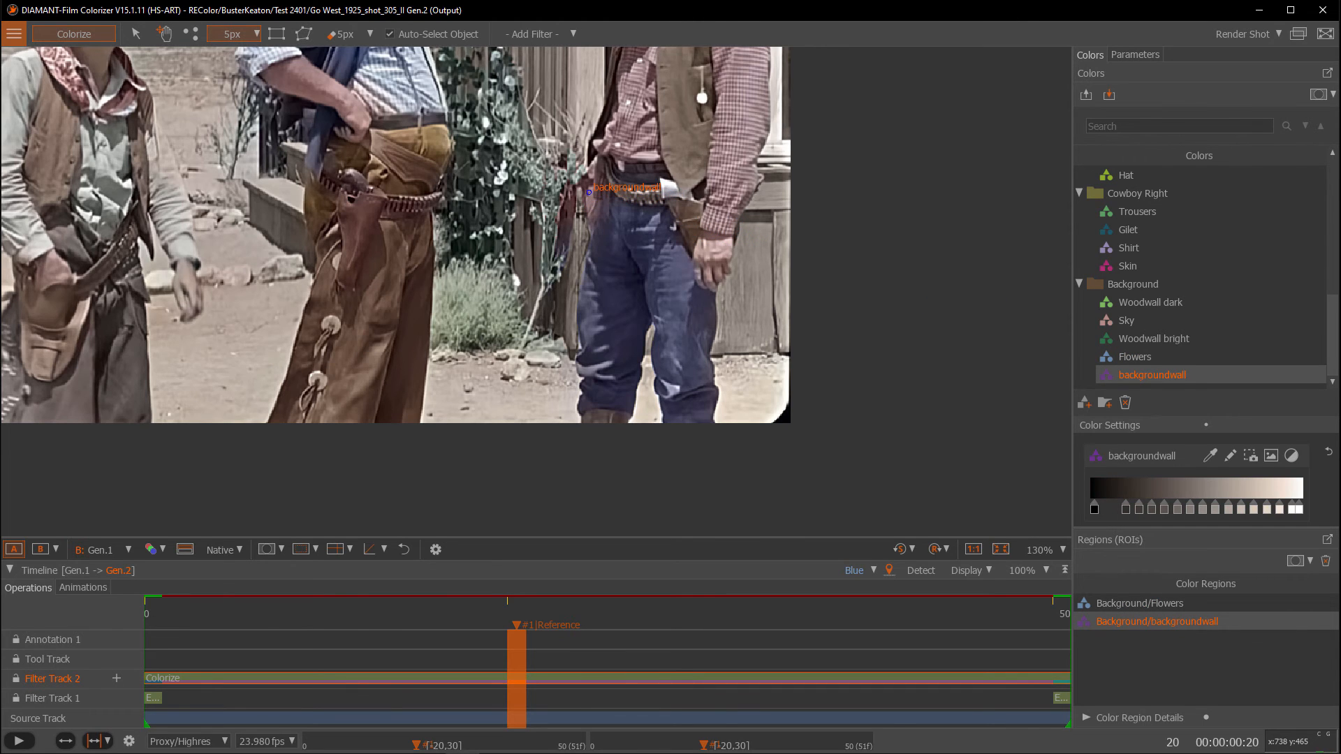
{"action": "left_click_drag", "start_coordinate": [590, 194], "coordinate": [584, 255]}
{"action": "left_click_drag", "start_coordinate": [574, 208], "coordinate": [562, 231]}
{"action": "left_click", "coordinate": [599, 211]}
{"action": "scroll", "coordinate": [601, 211], "scroll_direction": "down", "scroll_amount": 1}
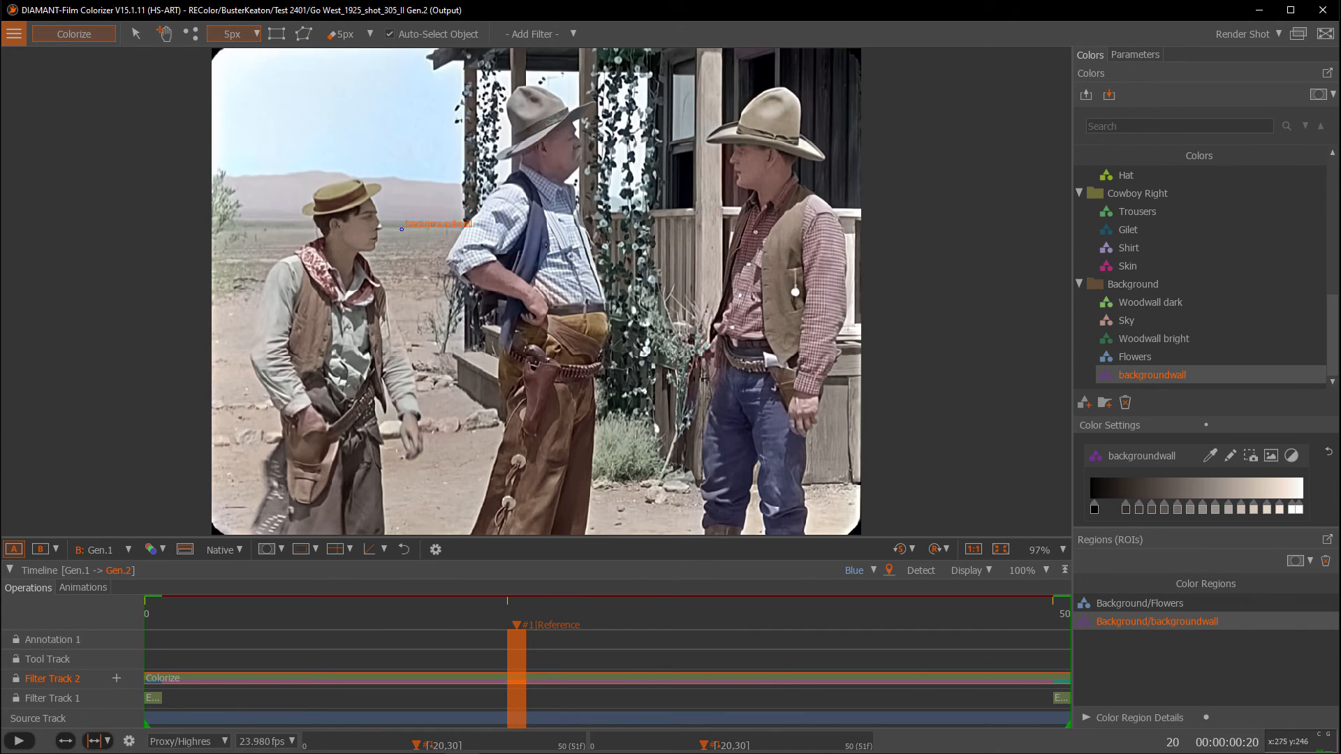
{"action": "scroll", "coordinate": [377, 141], "scroll_direction": "down", "scroll_amount": 1}
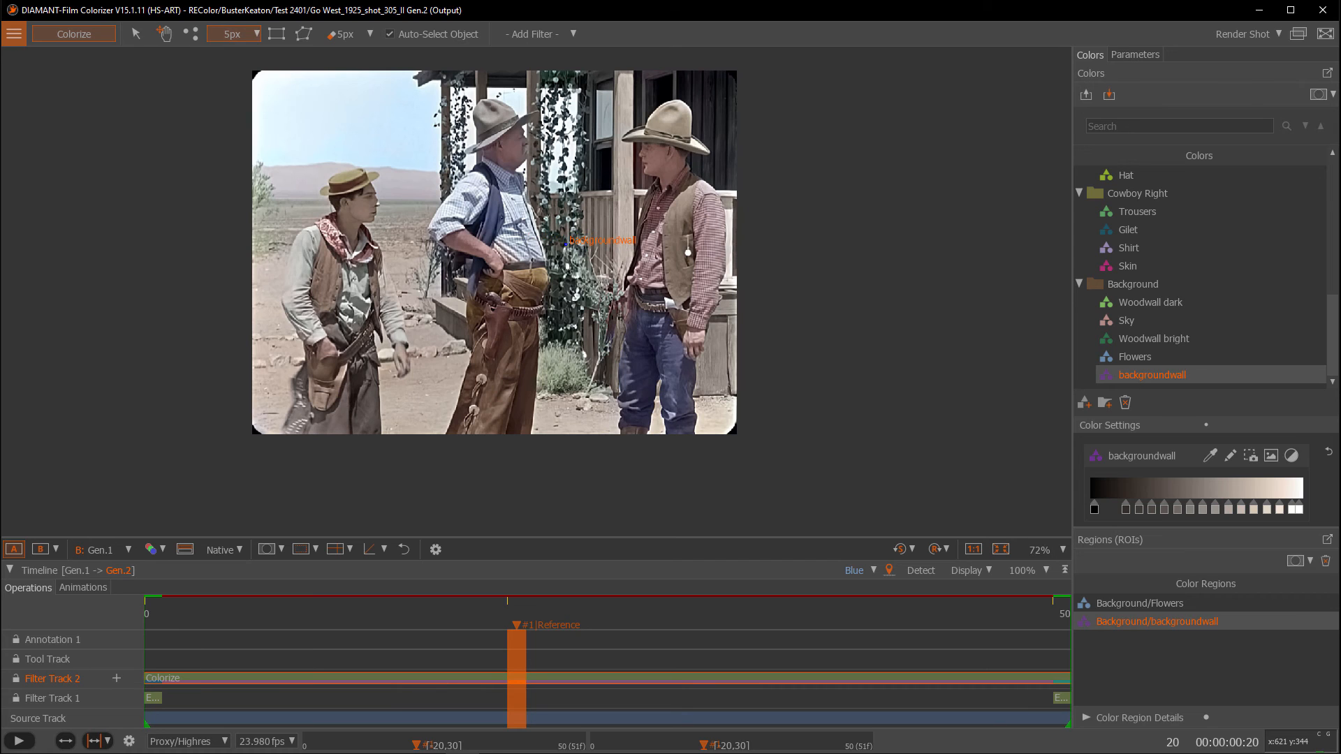
{"action": "scroll", "coordinate": [566, 243], "scroll_direction": "up", "scroll_amount": 1}
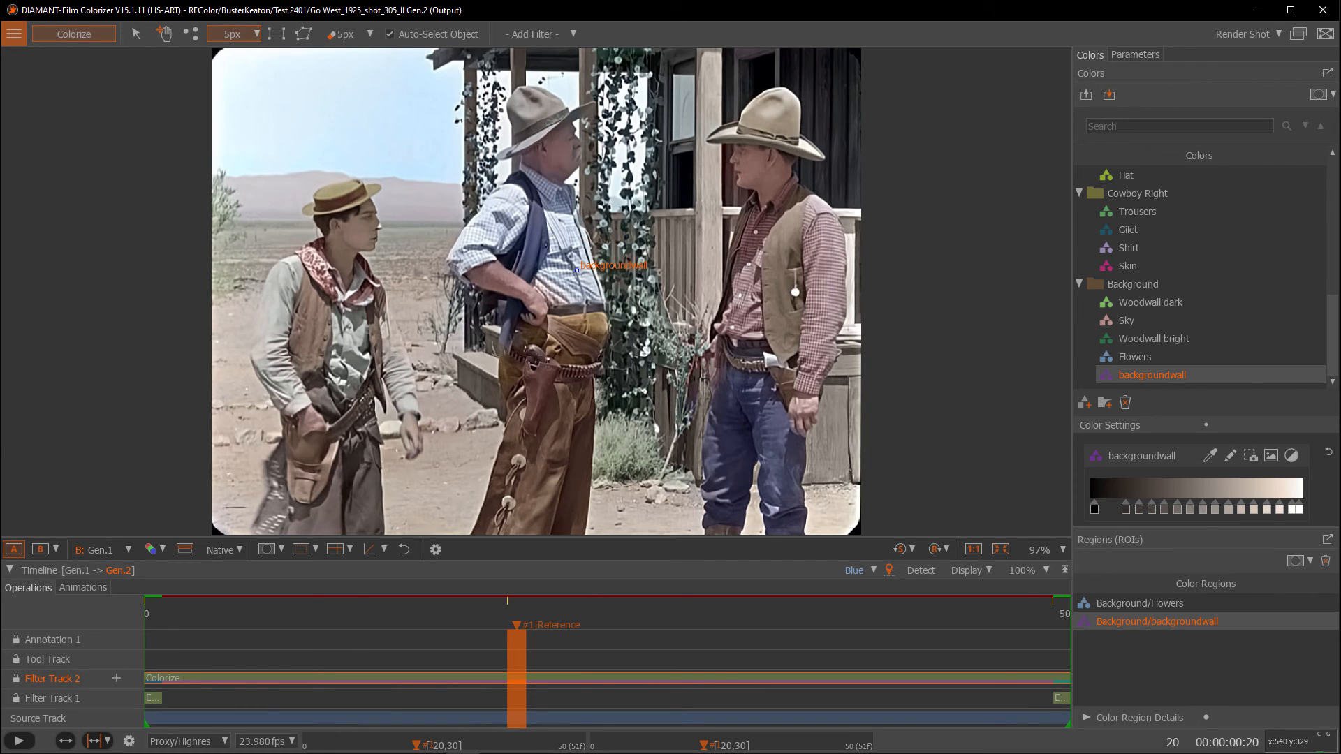
- Render the whole shot with the frame 20 corrections, check the painted color regions with their overlay, and play back the result
{"action": "key", "text": "r"}
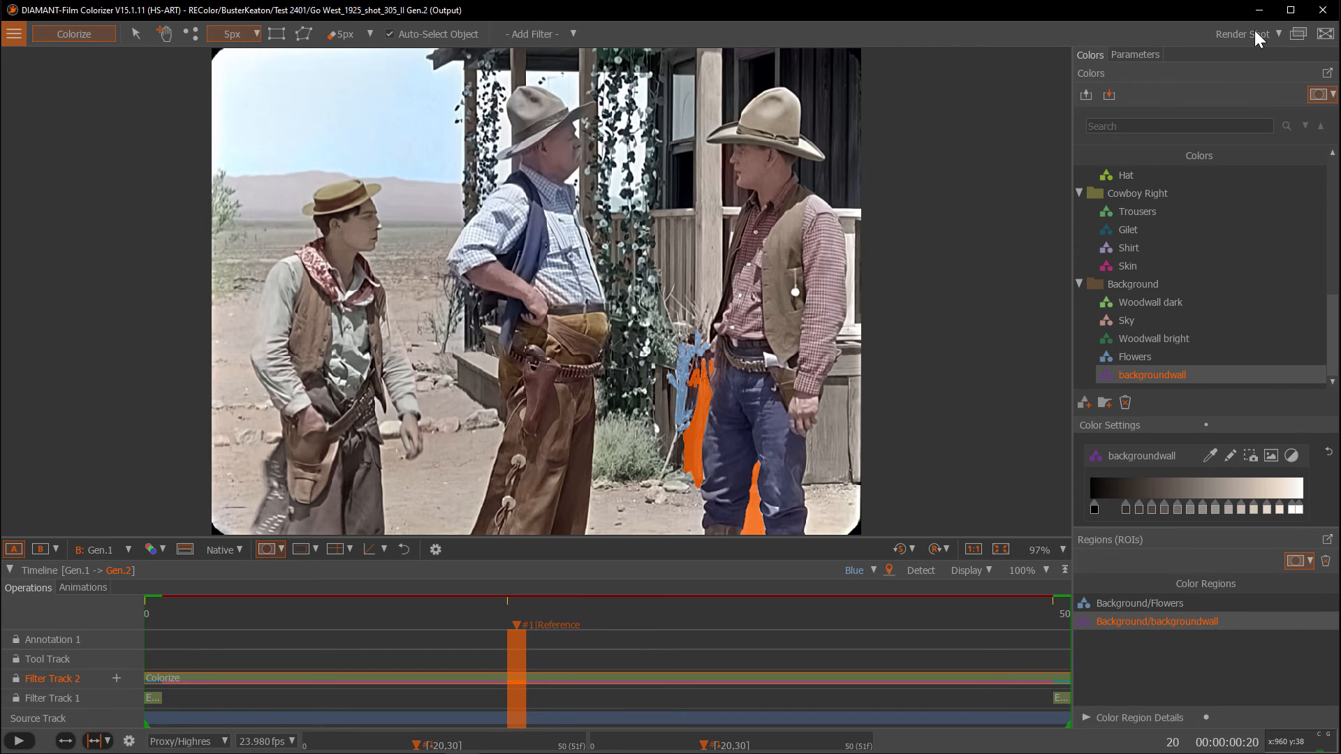
{"action": "left_click", "coordinate": [1235, 35]}
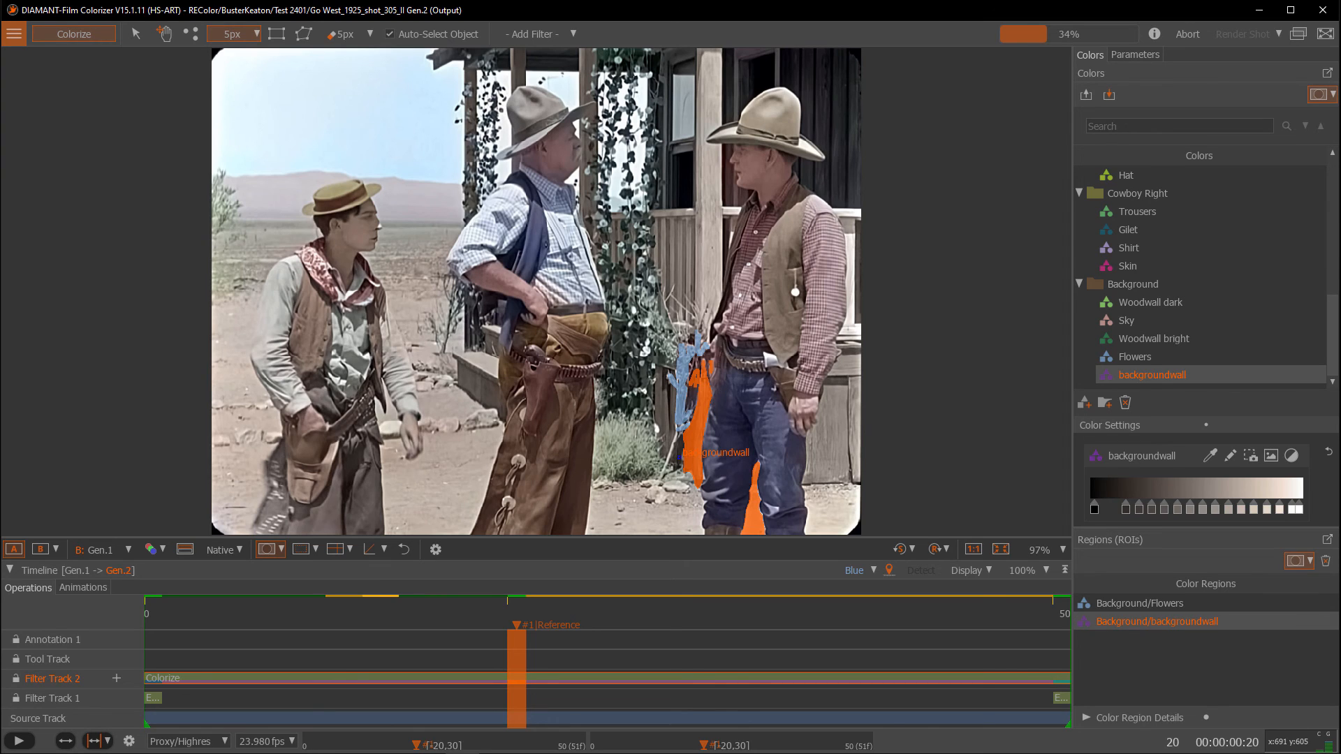
{"action": "key", "text": "m"}
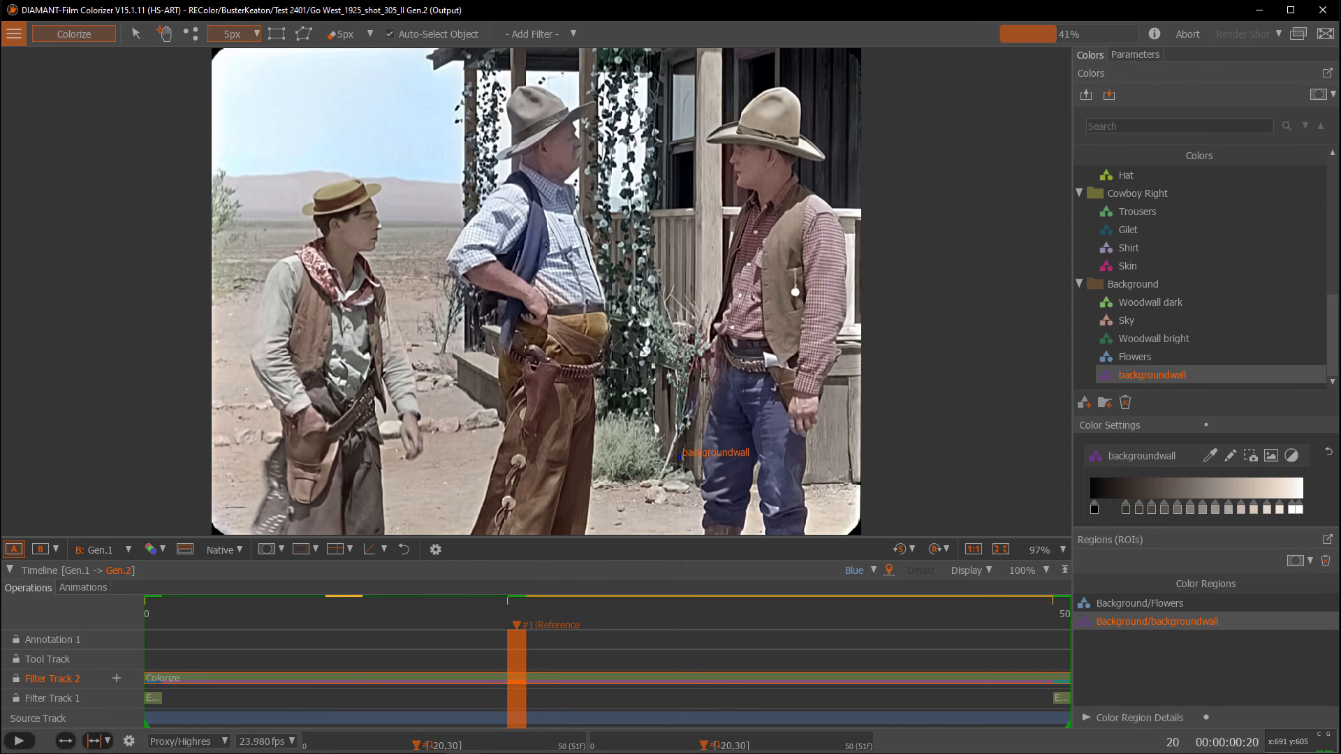
{"action": "scroll", "coordinate": [595, 412], "scroll_direction": "down", "scroll_amount": 3}
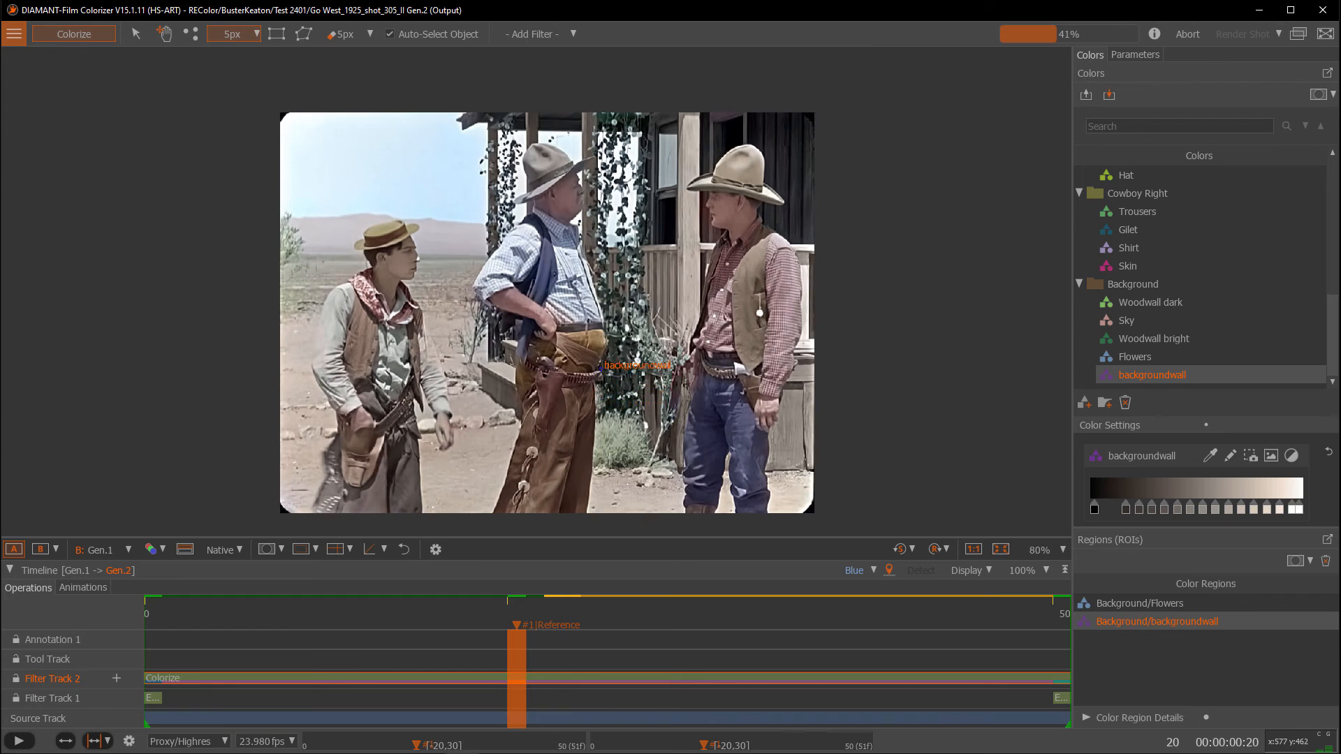
{"action": "scroll", "coordinate": [877, 381], "scroll_direction": "up", "scroll_amount": 3}
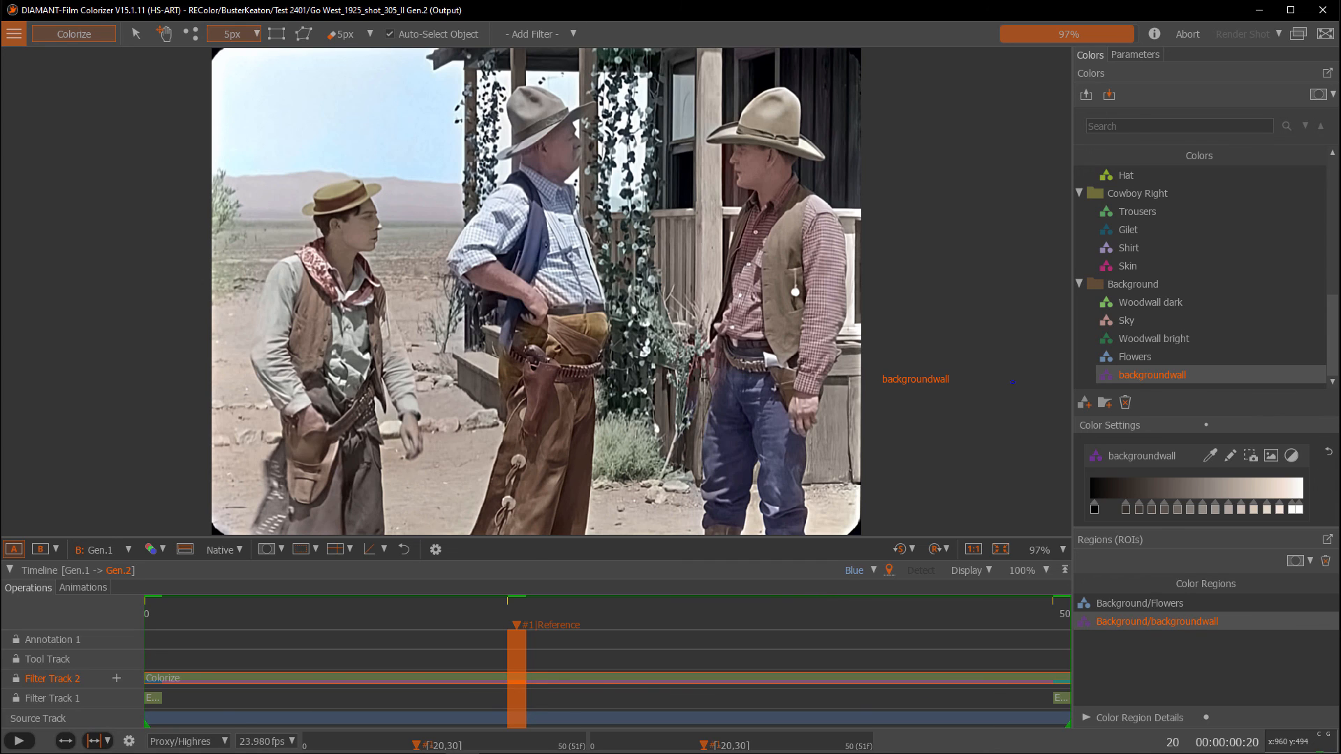
{"action": "key", "text": "space"}
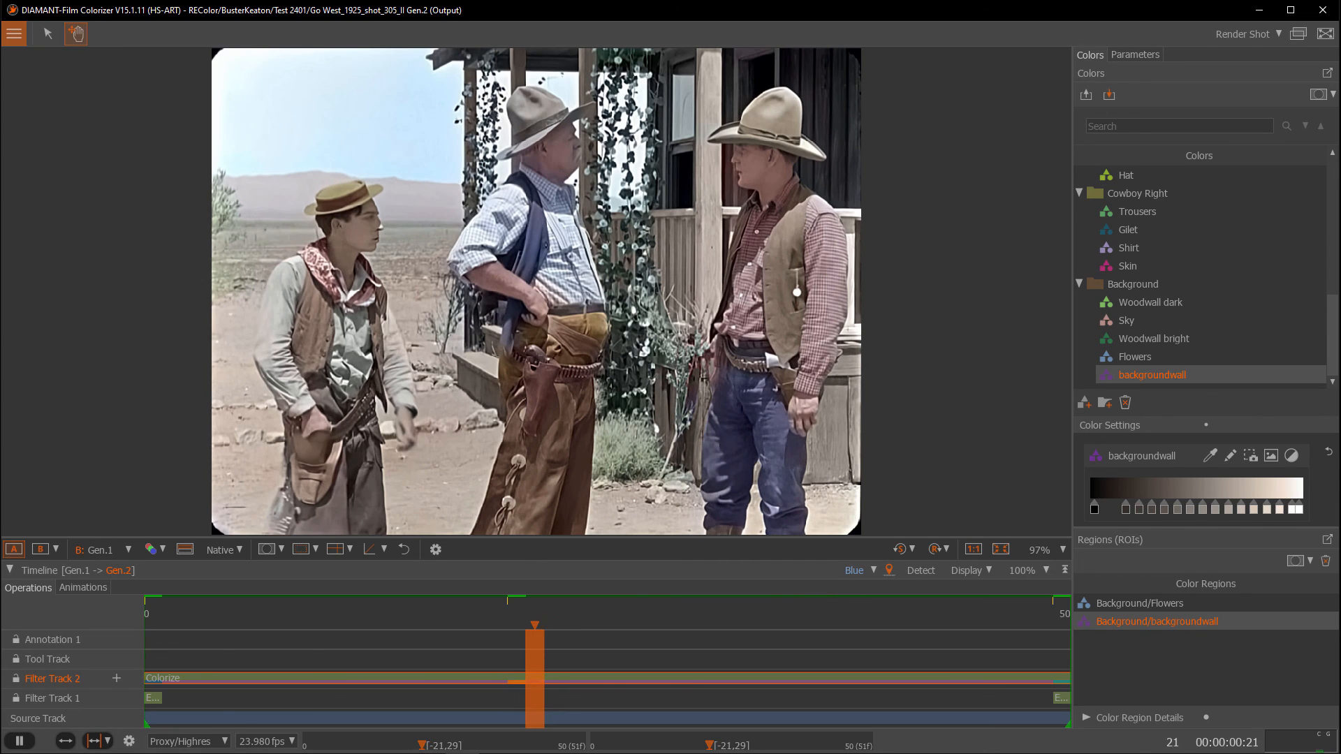